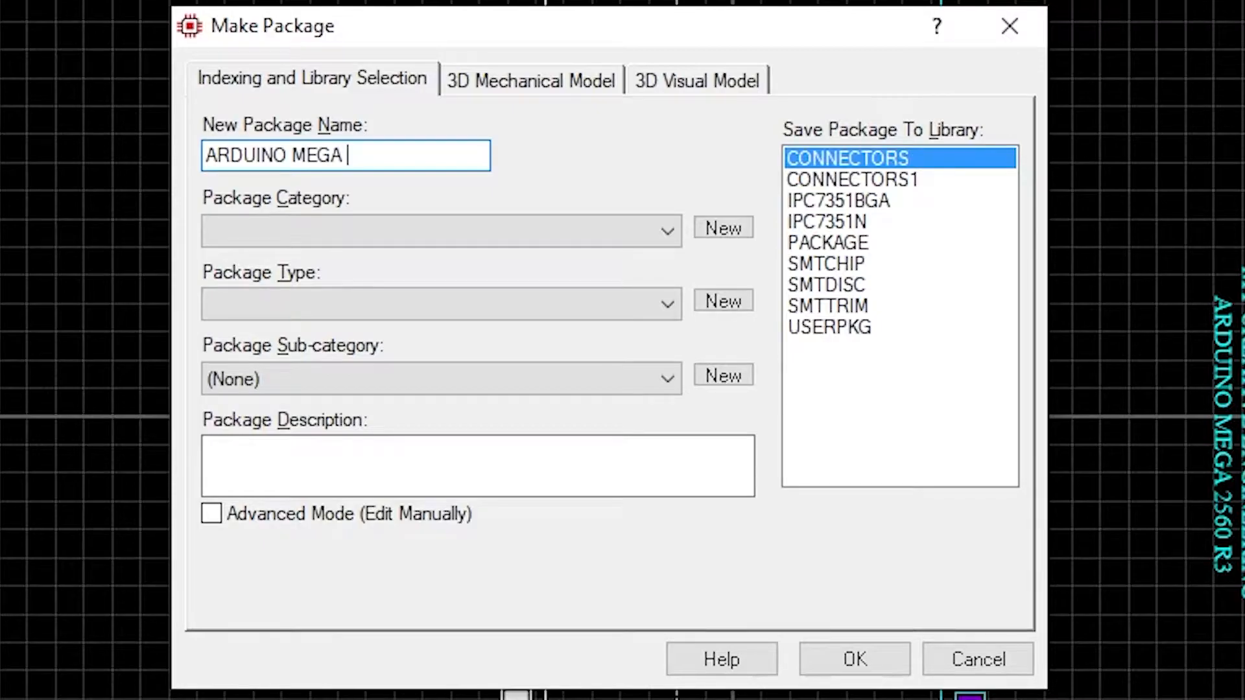
- Classify the ARDUINO MEGA 2560 package with category PCB, type Through Hole and sub-category Header
click(318, 220)
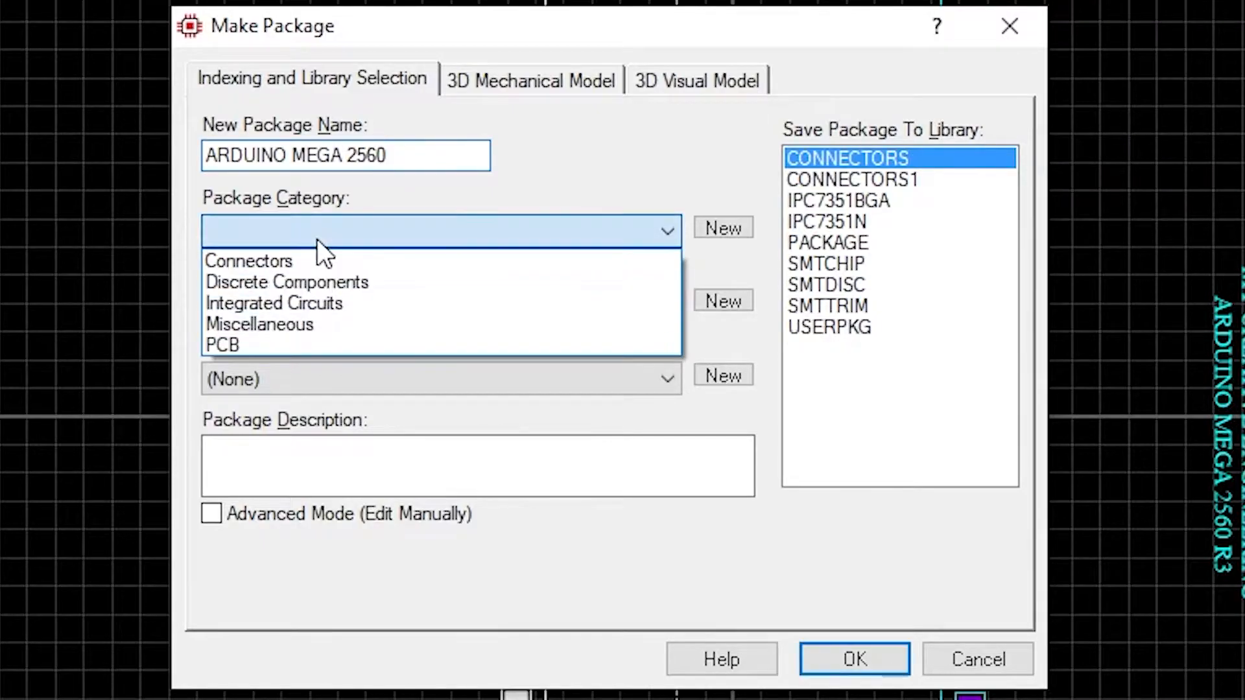
click(310, 343)
click(317, 302)
click(320, 375)
click(317, 382)
click(310, 427)
- Describe the package as "Dimension based on Arduino MEGA 2560 R1" and save it to the CONNECTORS library
click(305, 457)
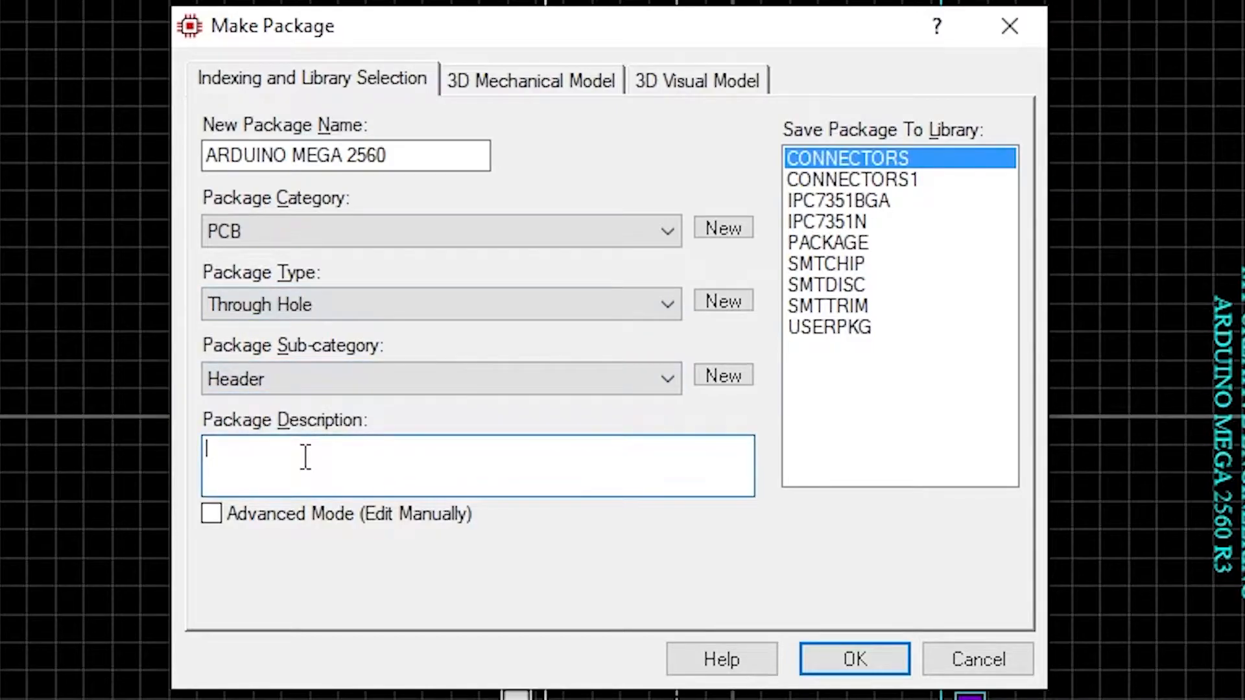
text(Dimension bas)
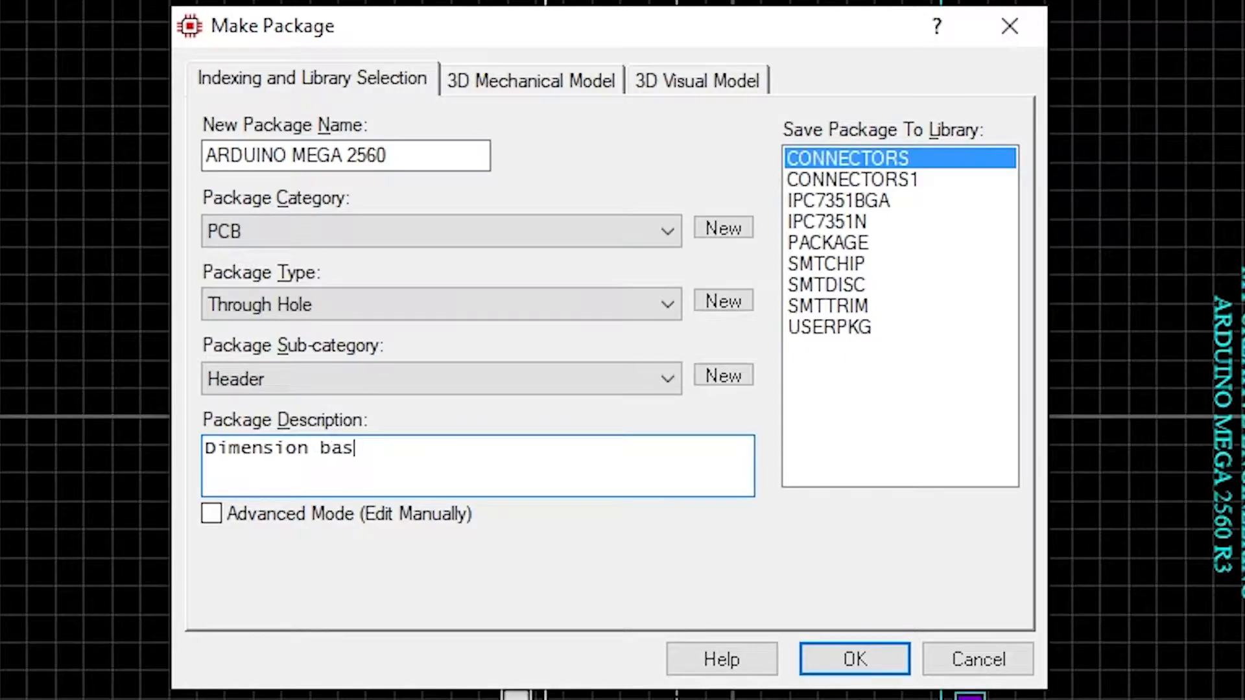
text(ed on Arduin)
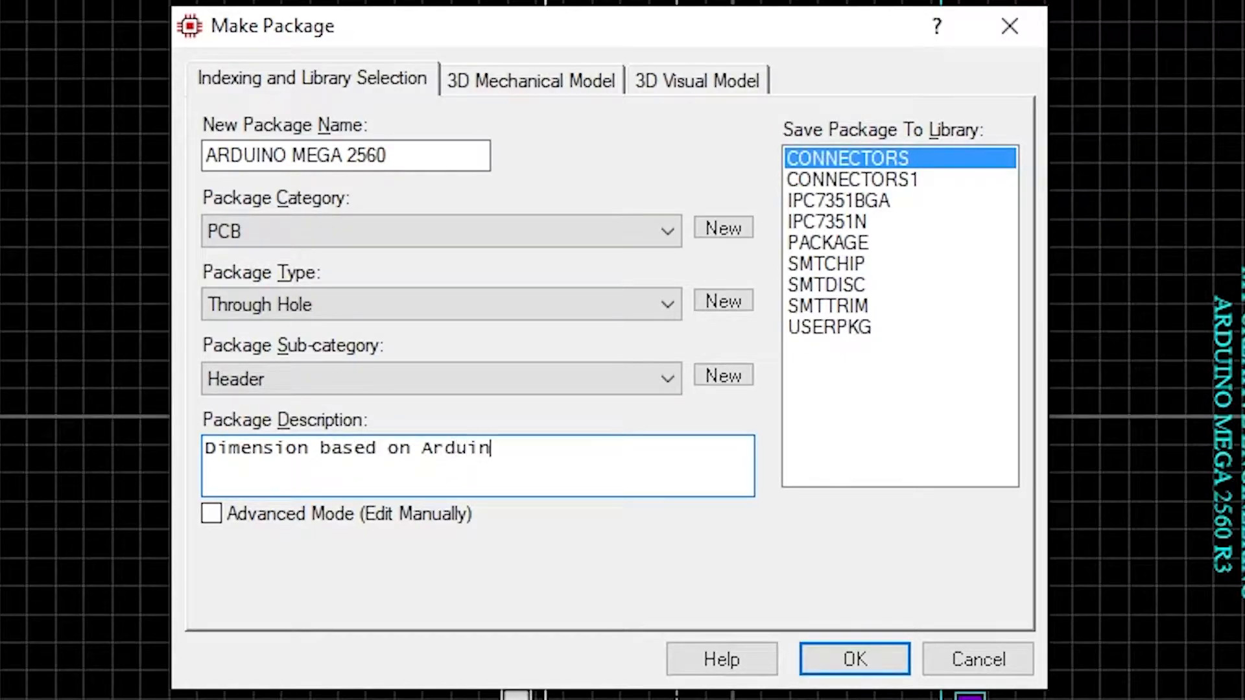
text(o MEGA 2560 R1)
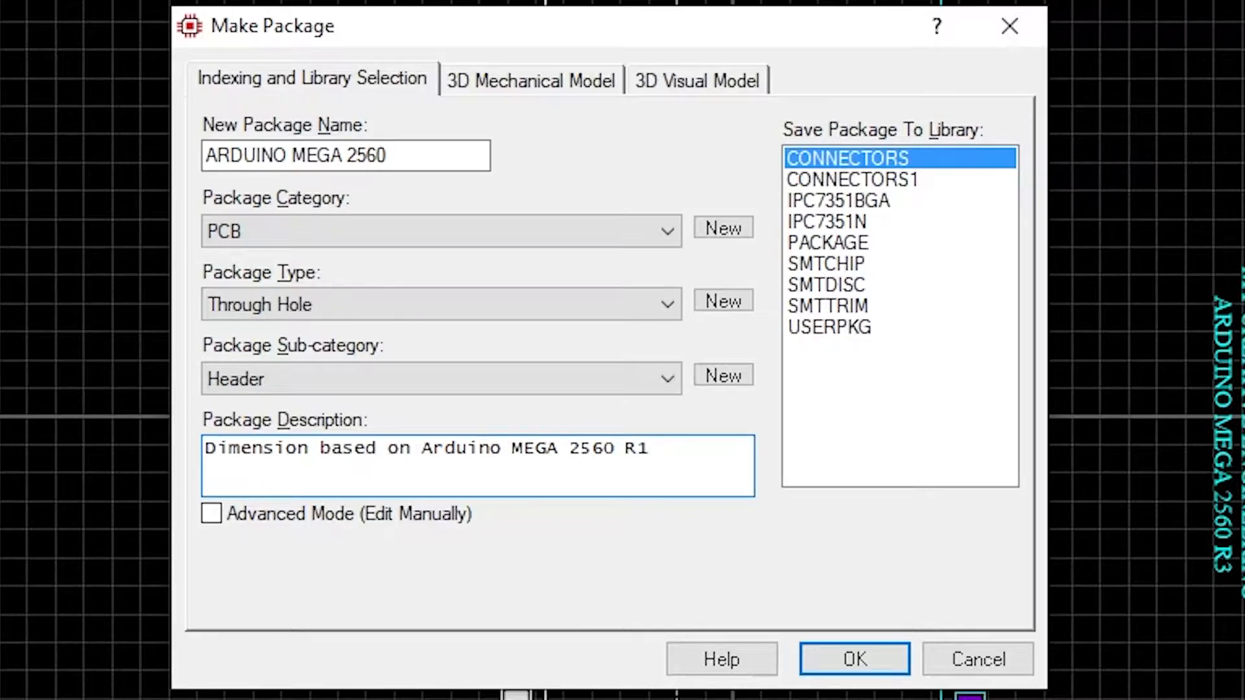
click(888, 152)
click(852, 657)
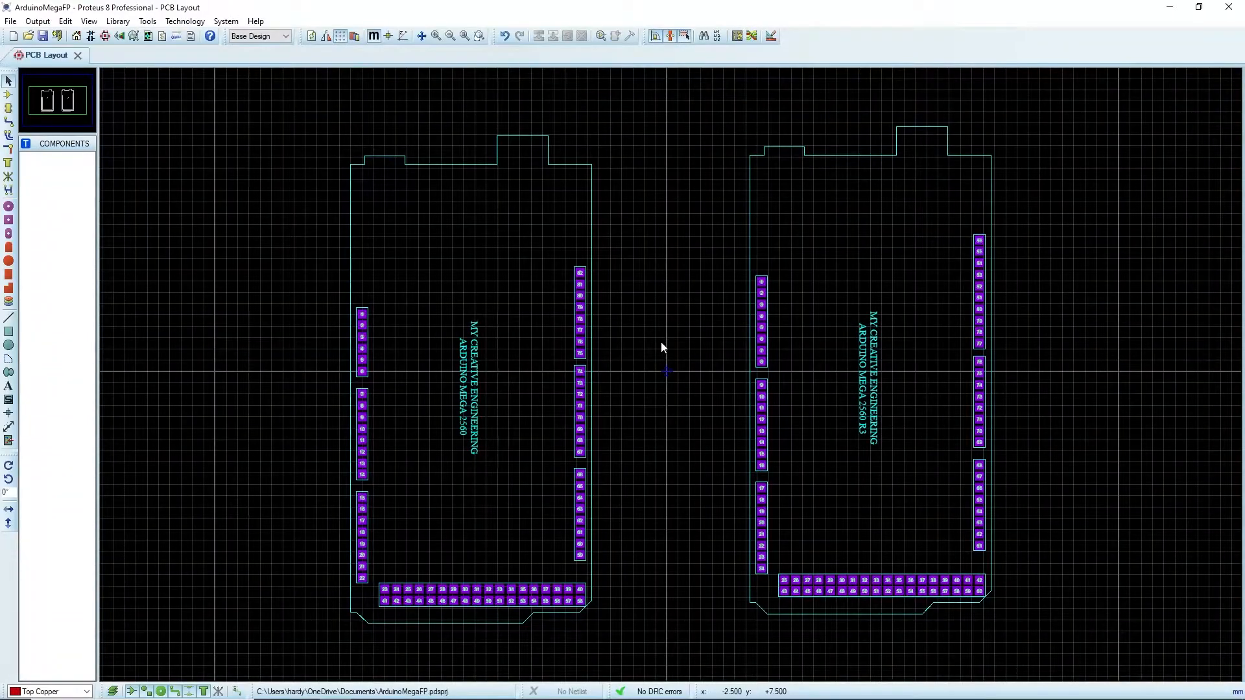
- Select the whole R3 board footprint and start making a package from it named ARDUINO MEGA 2560 R3
drag(1071, 101, 717, 639)
right_click(796, 537)
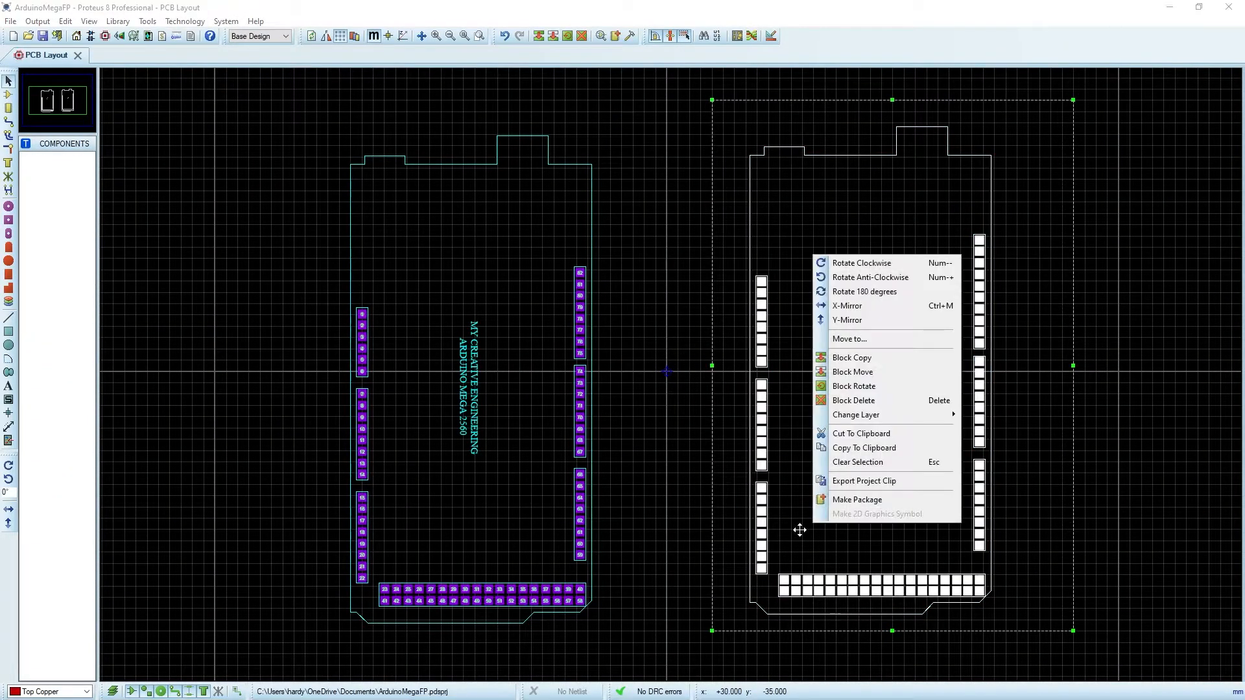
click(846, 500)
text(ARDUINO MEGA)
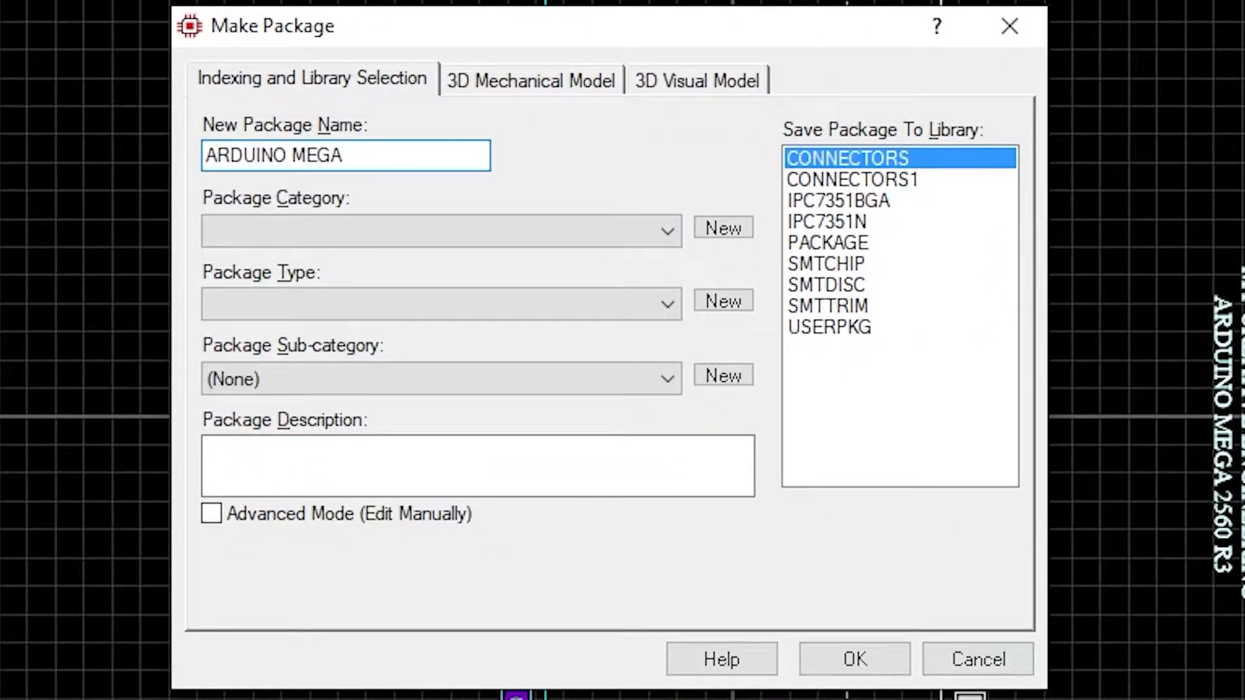
text( 2560 R3)
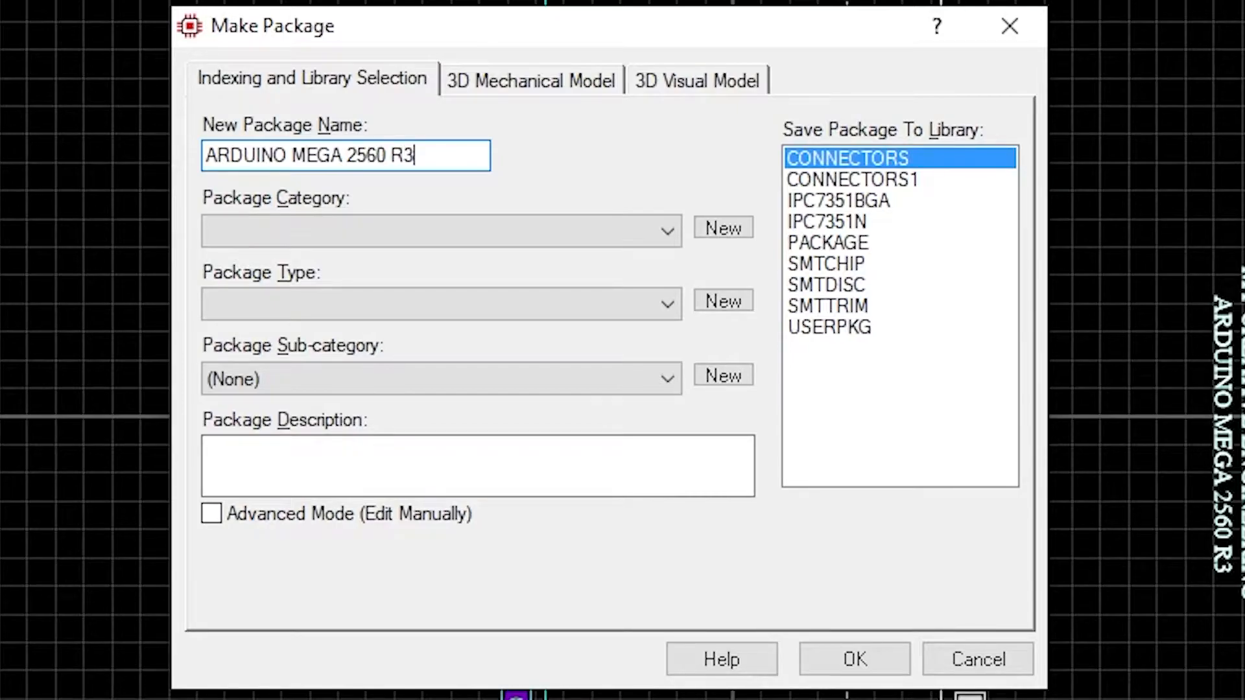
- Classify the R3 package with category PCB, type Through Hole and sub-category Header
click(348, 228)
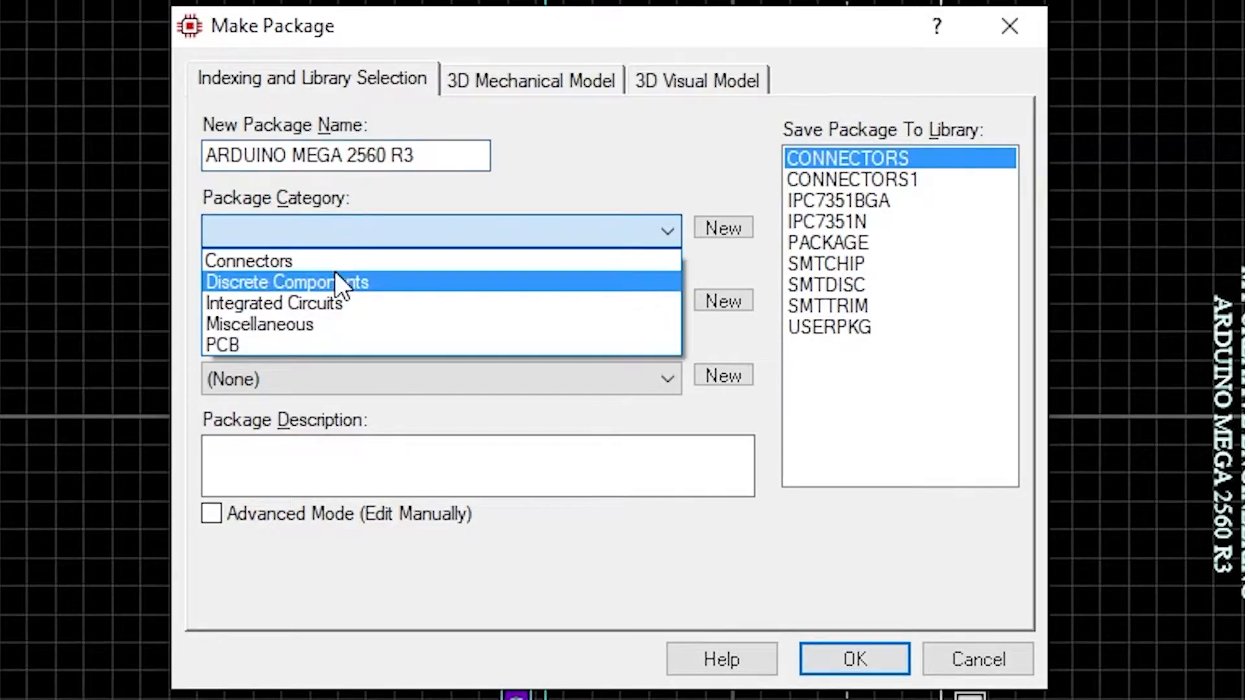
click(296, 342)
click(324, 313)
click(306, 382)
click(306, 380)
click(284, 428)
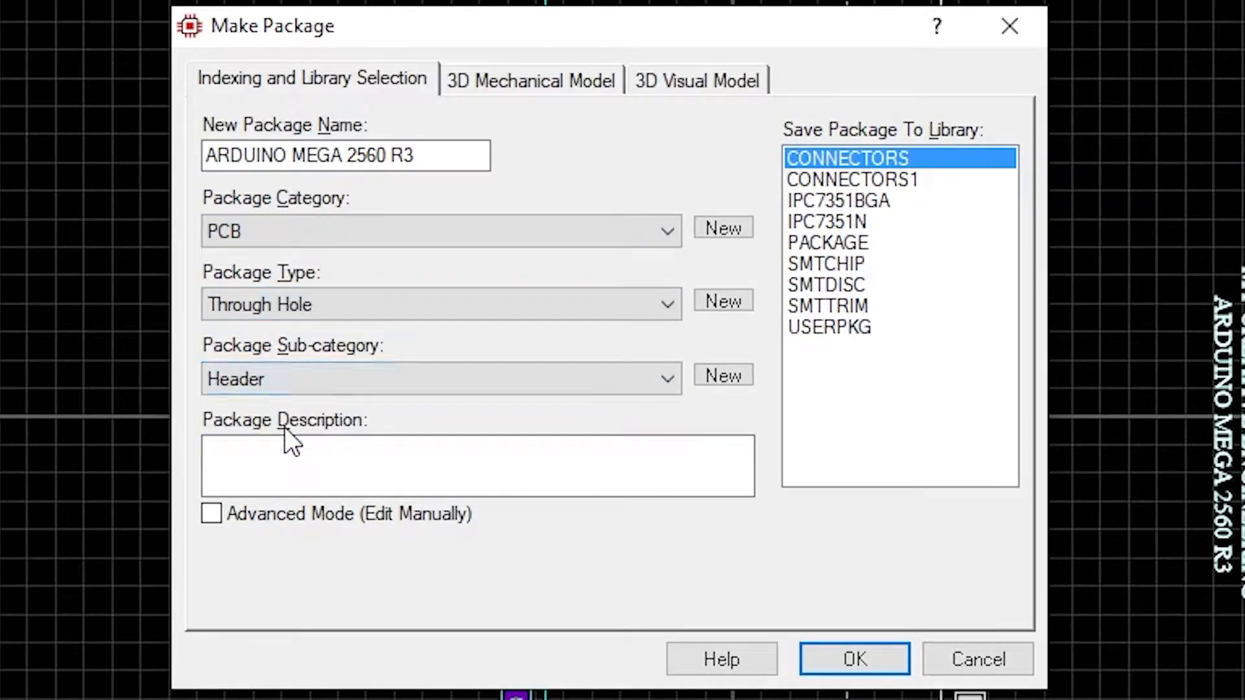
- Describe the R3 package as "Dimension based on Arduino MEGA 2560 R3" and save it to the CONNECTORS library
click(284, 461)
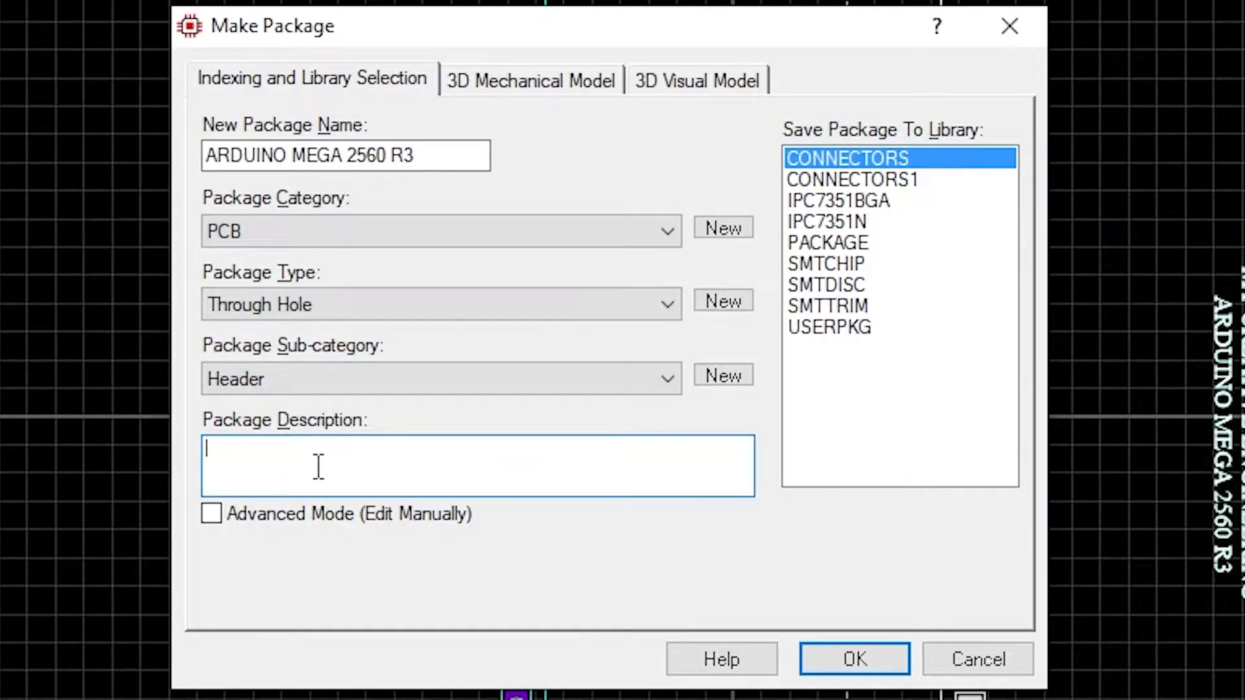
text(Dimension based on Arduino MEGA 2560 R3)
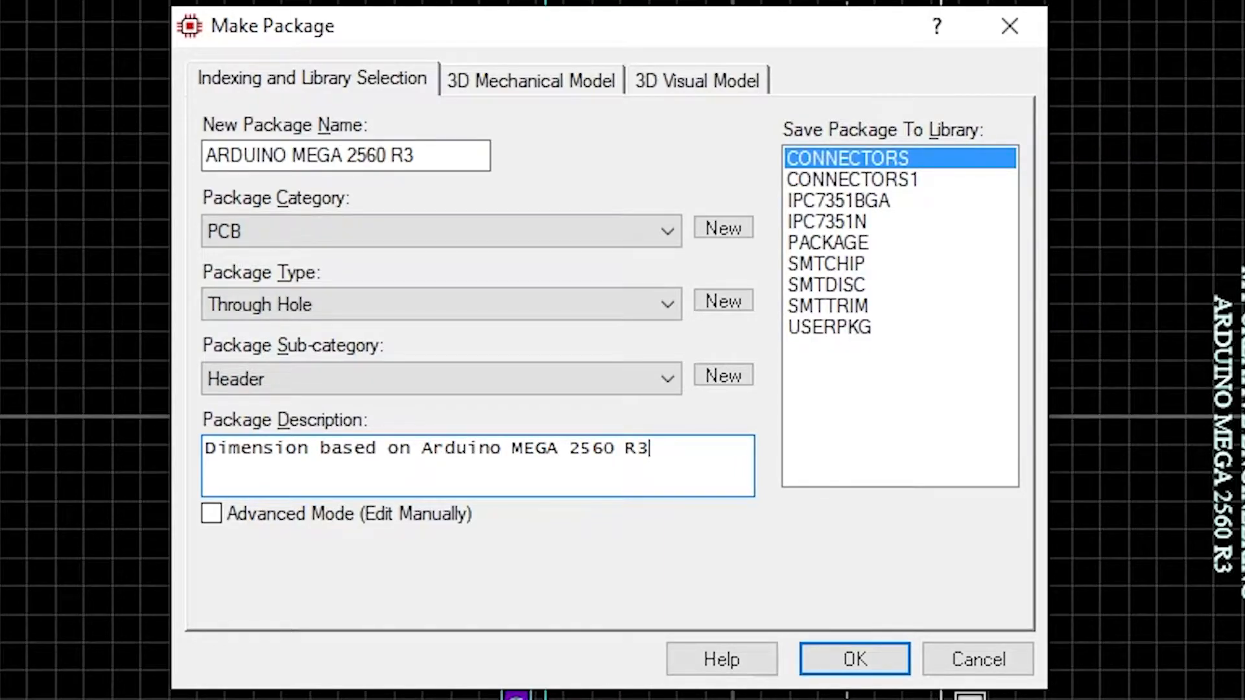
click(894, 158)
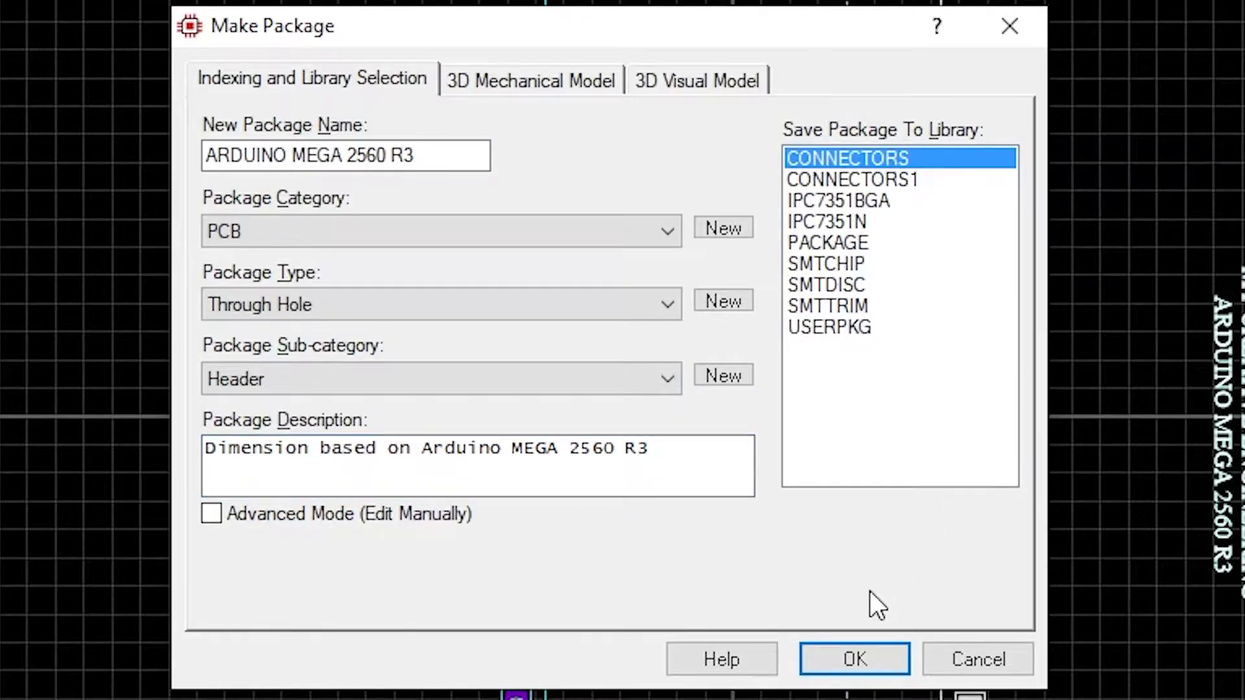
click(857, 659)
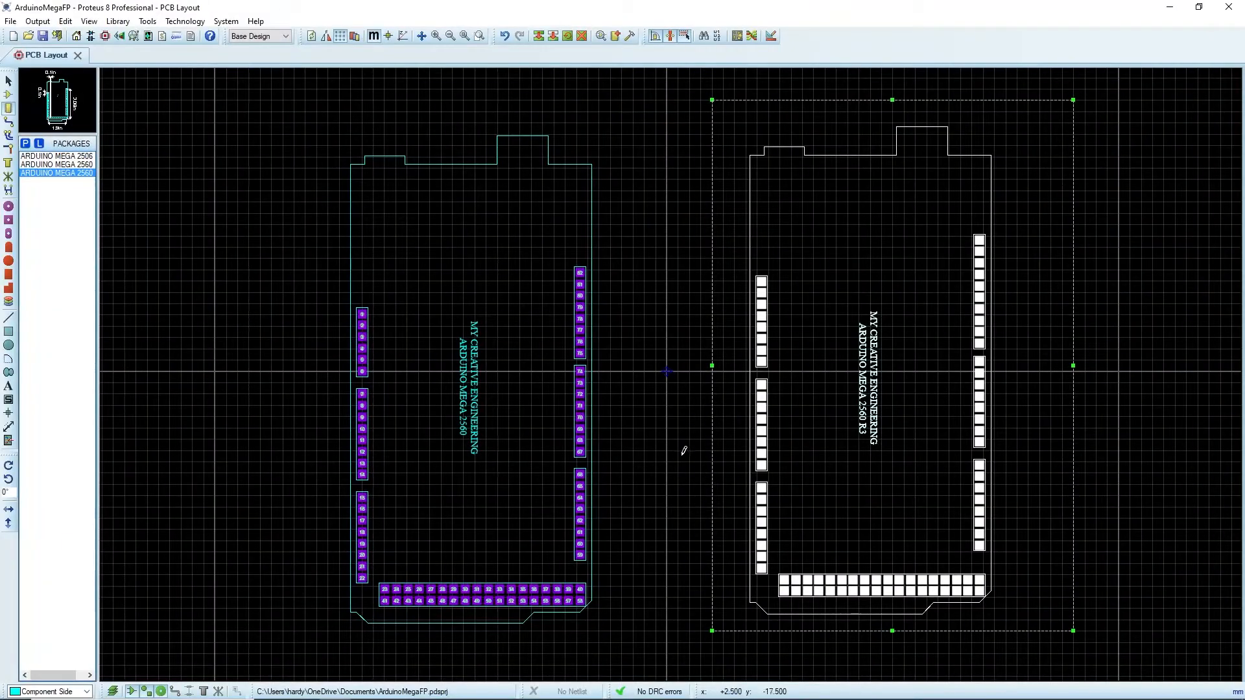
- Clear the block selection in the PCB layout and open the schematic capture
click(8, 80)
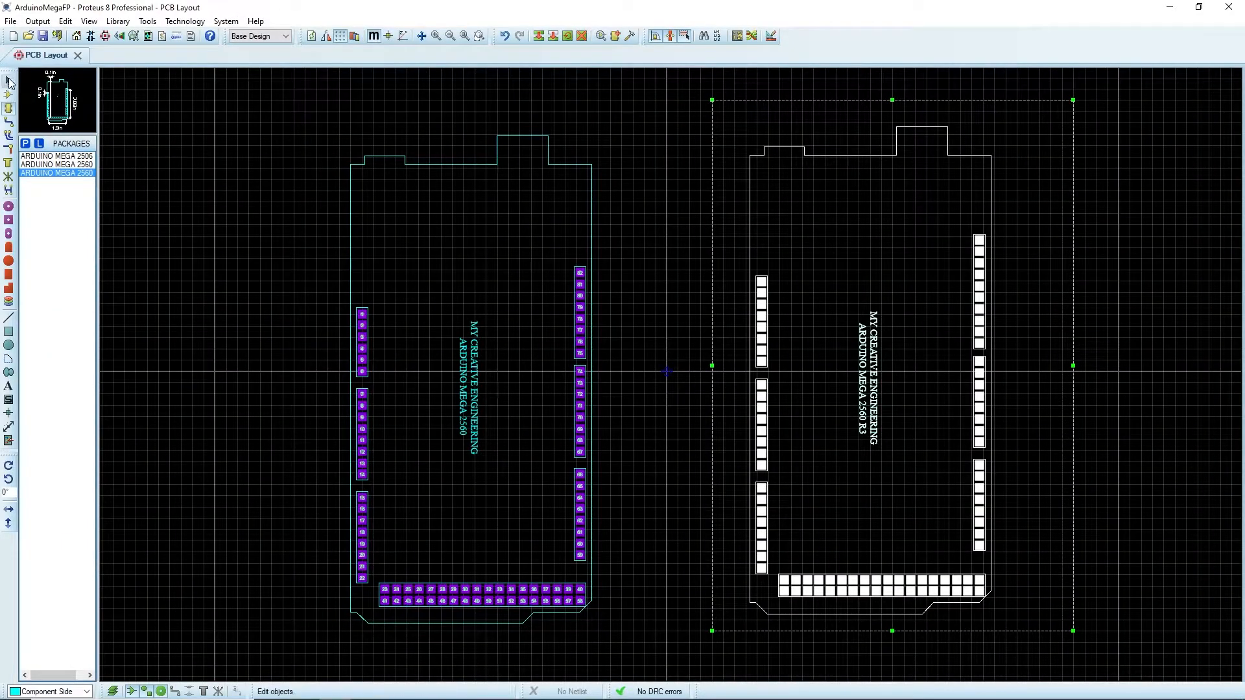
click(186, 175)
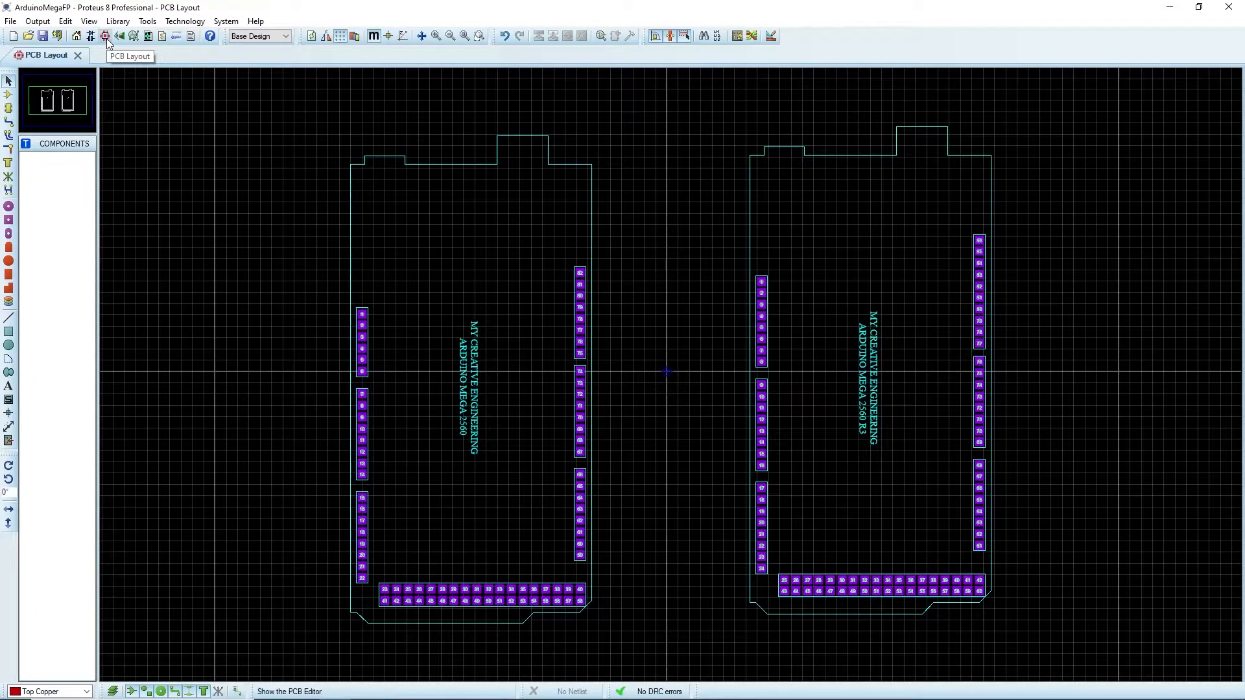
click(92, 38)
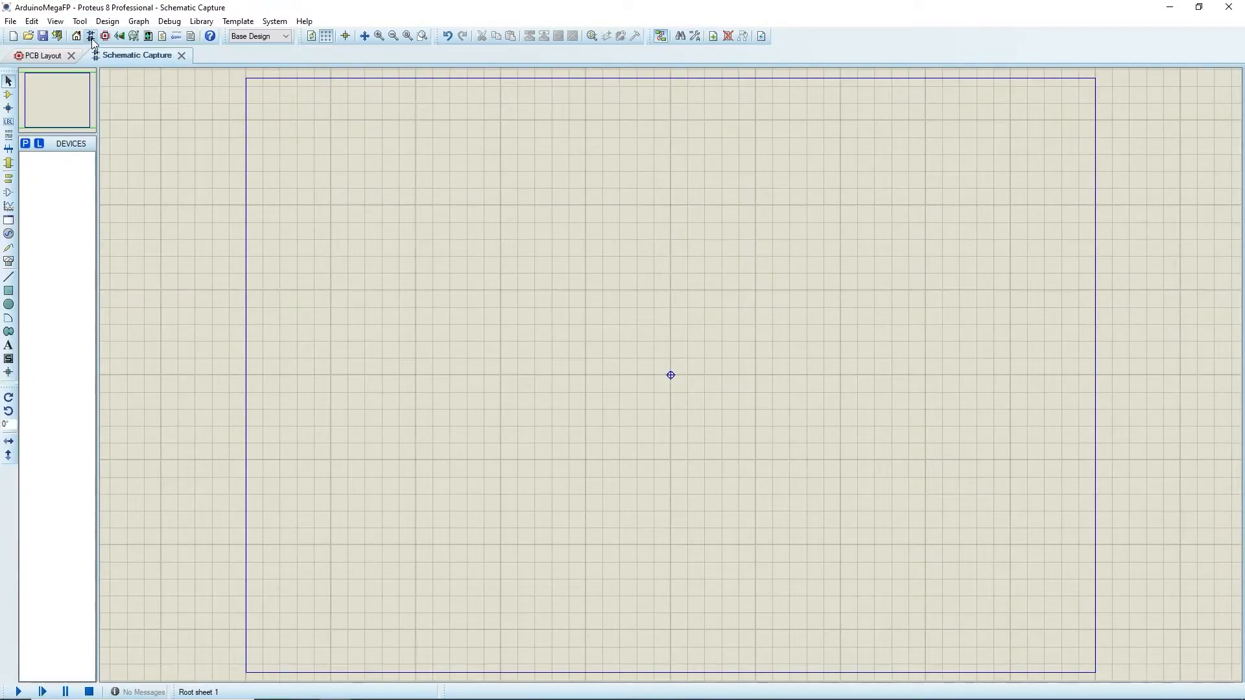
- Search the device library for "arduino mega" and add both Arduino Mega 2560 devices to the project's device list
text(pardui)
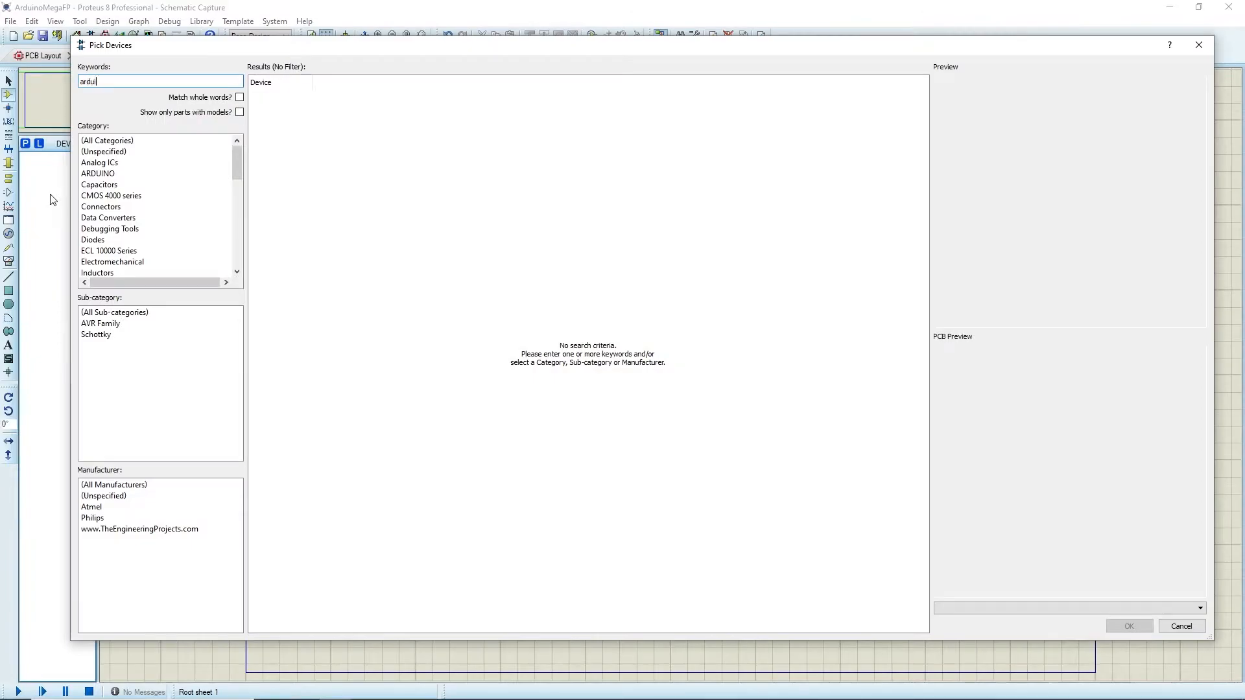
text(no mega)
click(398, 97)
double_click(398, 97)
double_click(398, 107)
click(1182, 625)
- Place the ARDUINO MEGA 2560 on the schematic, rotate it clockwise and move it fully inside the sheet
click(57, 155)
click(435, 249)
click(519, 314)
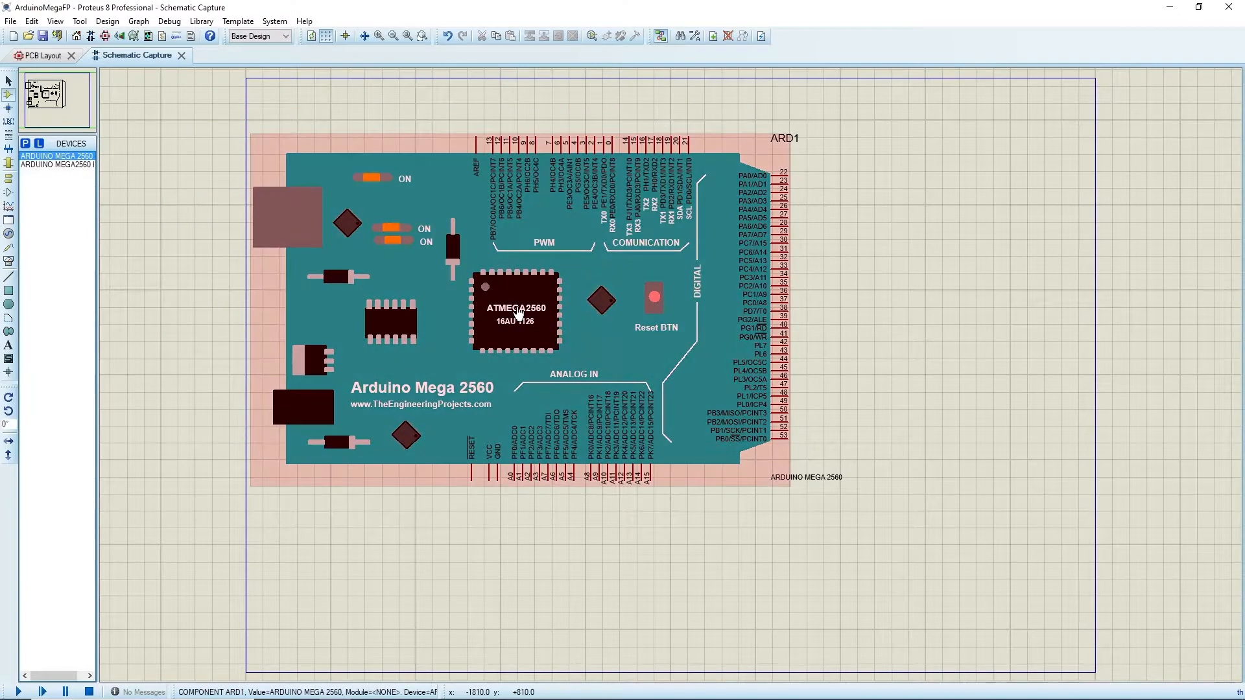
right_click(519, 315)
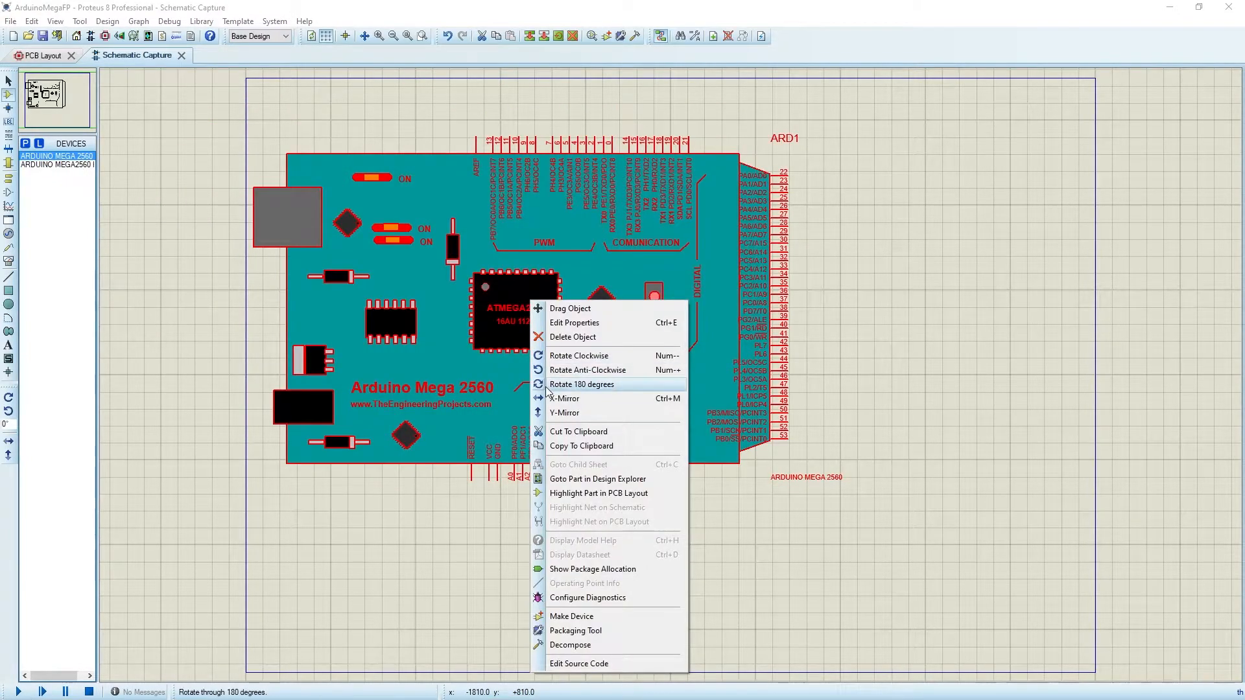
click(575, 364)
drag(644, 178, 443, 360)
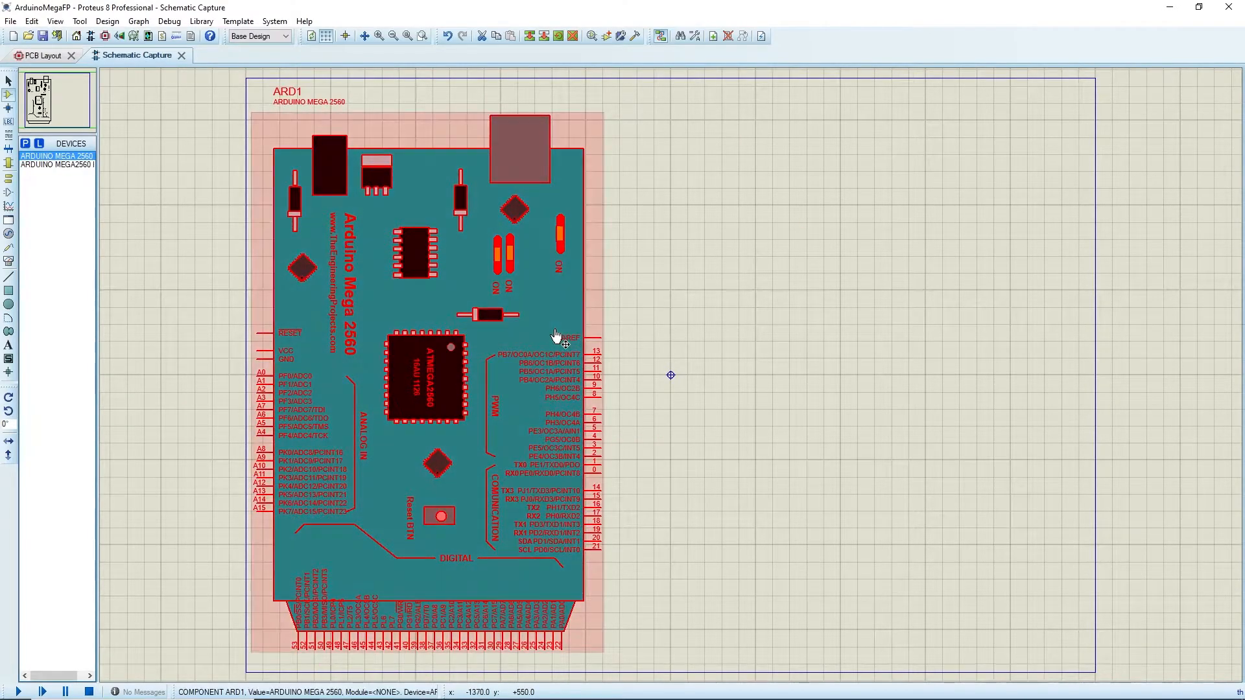
- Start the Packaging Tool on the placed Arduino and add the ARDUINO MEGA 2560 package from the PCB category
right_click(556, 335)
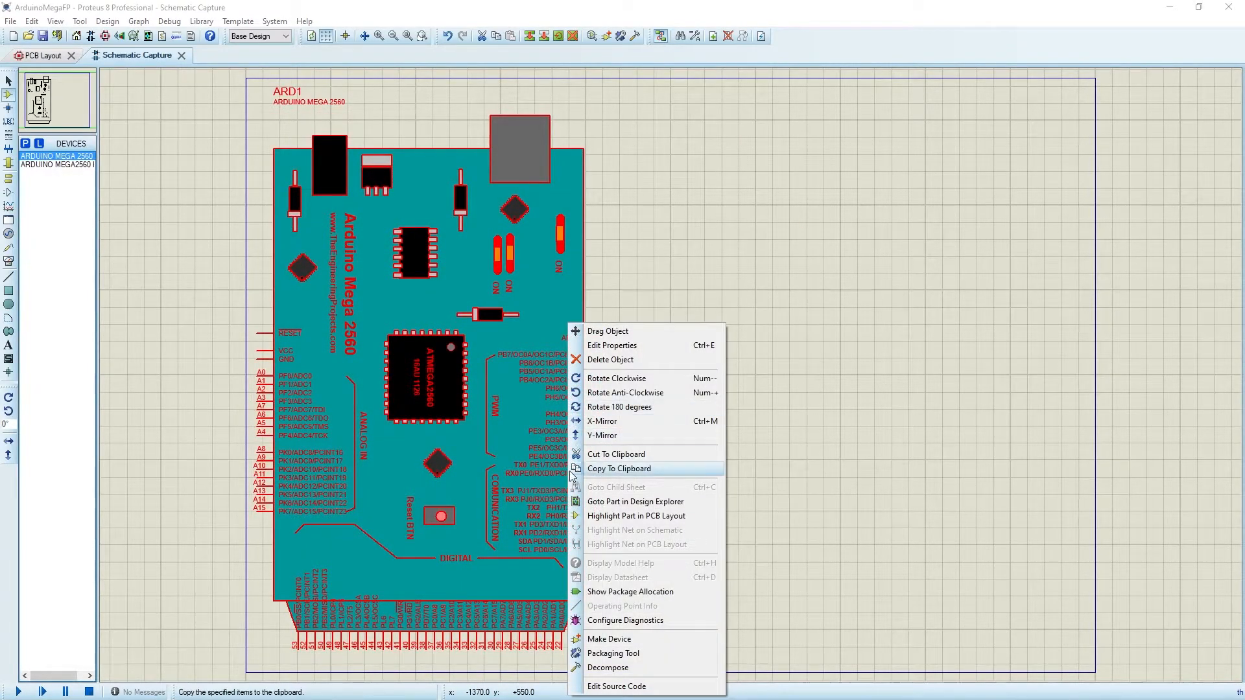
click(602, 654)
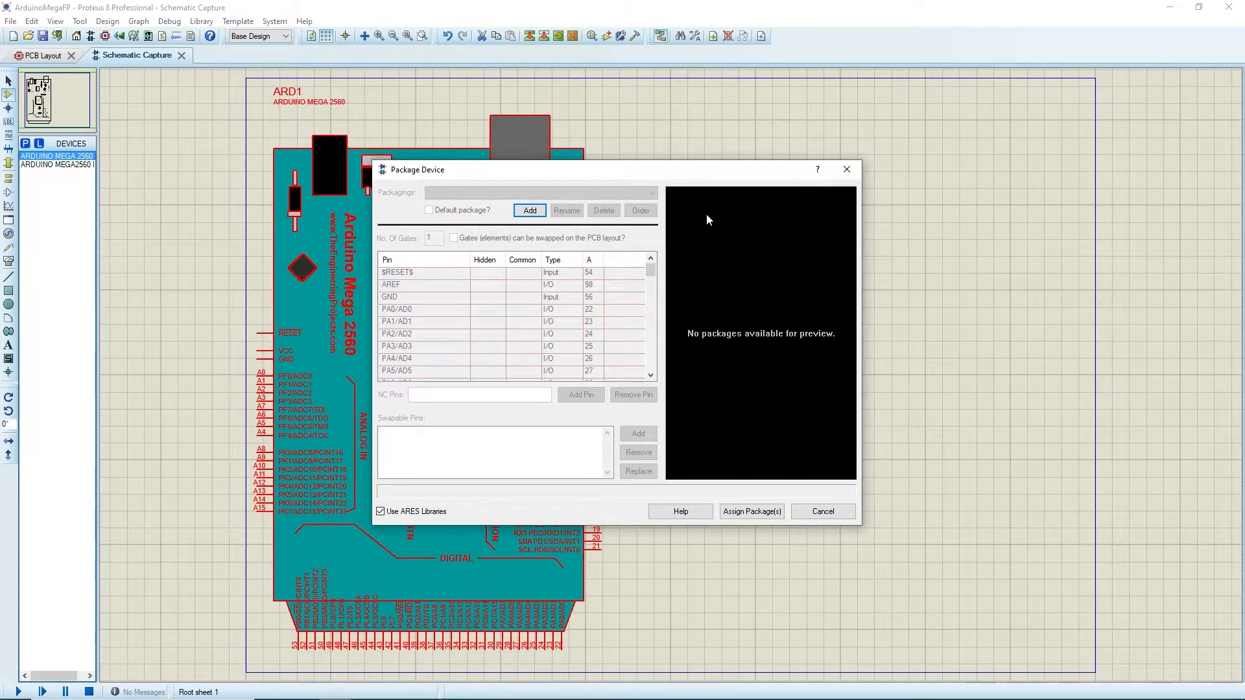
drag(723, 175, 350, 175)
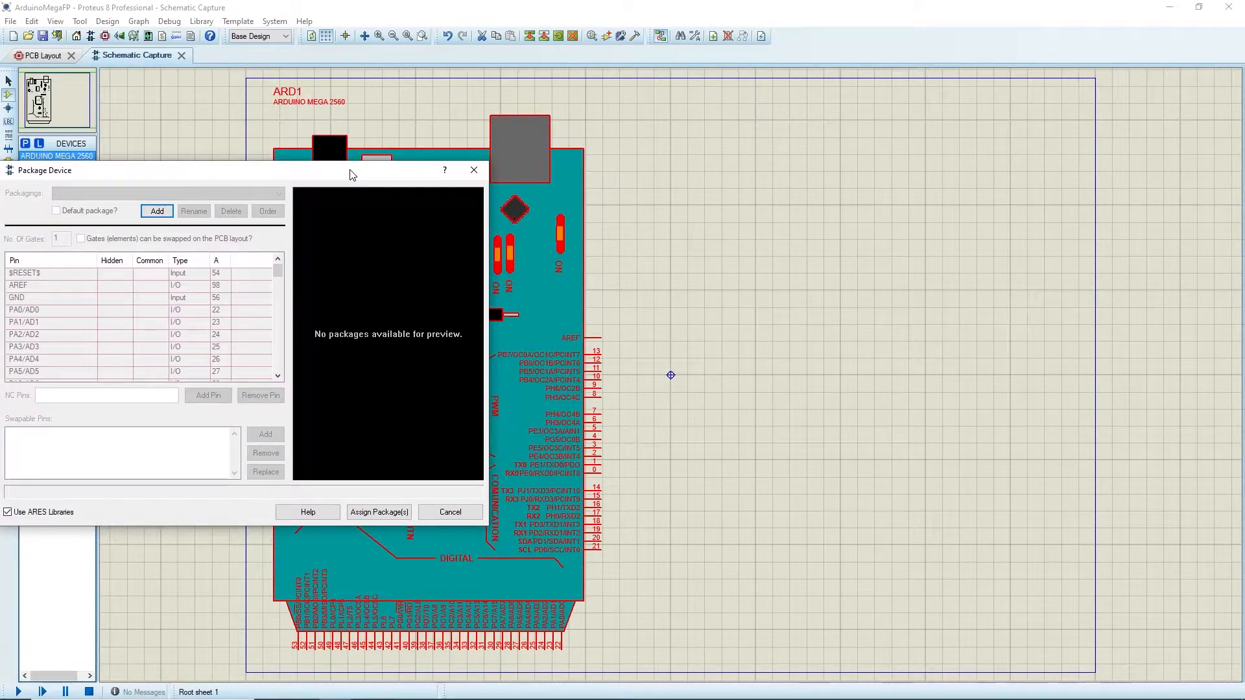
click(166, 214)
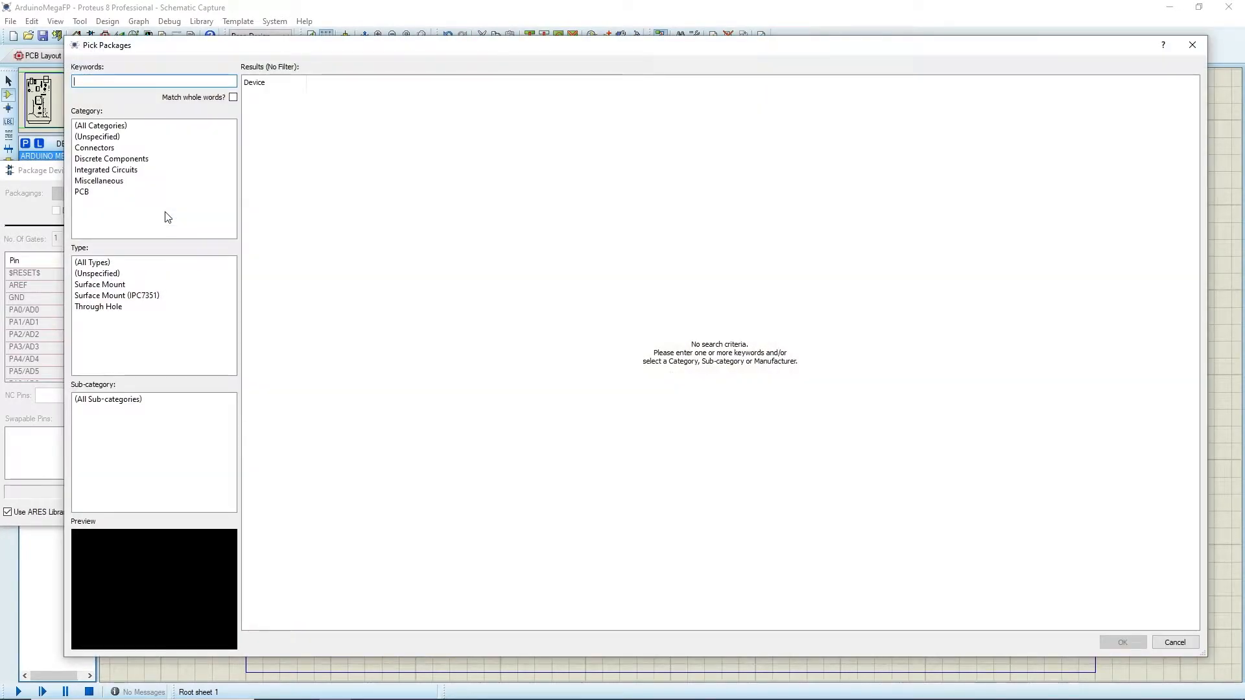
click(107, 193)
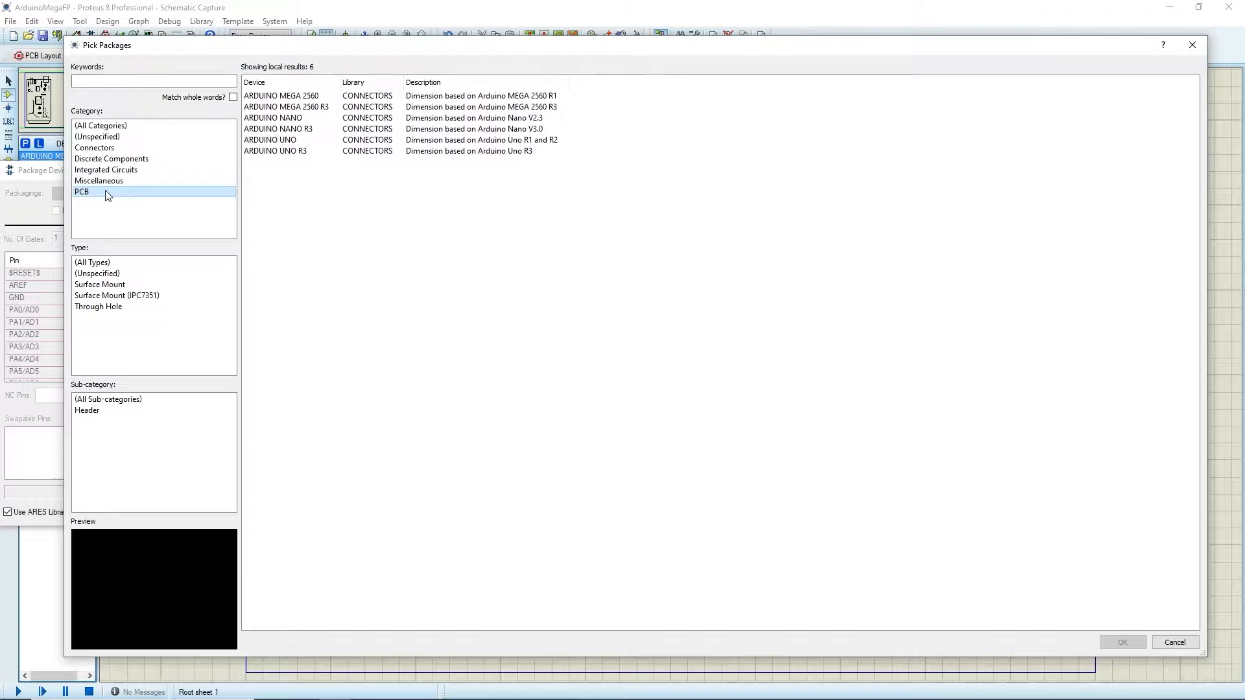
click(290, 97)
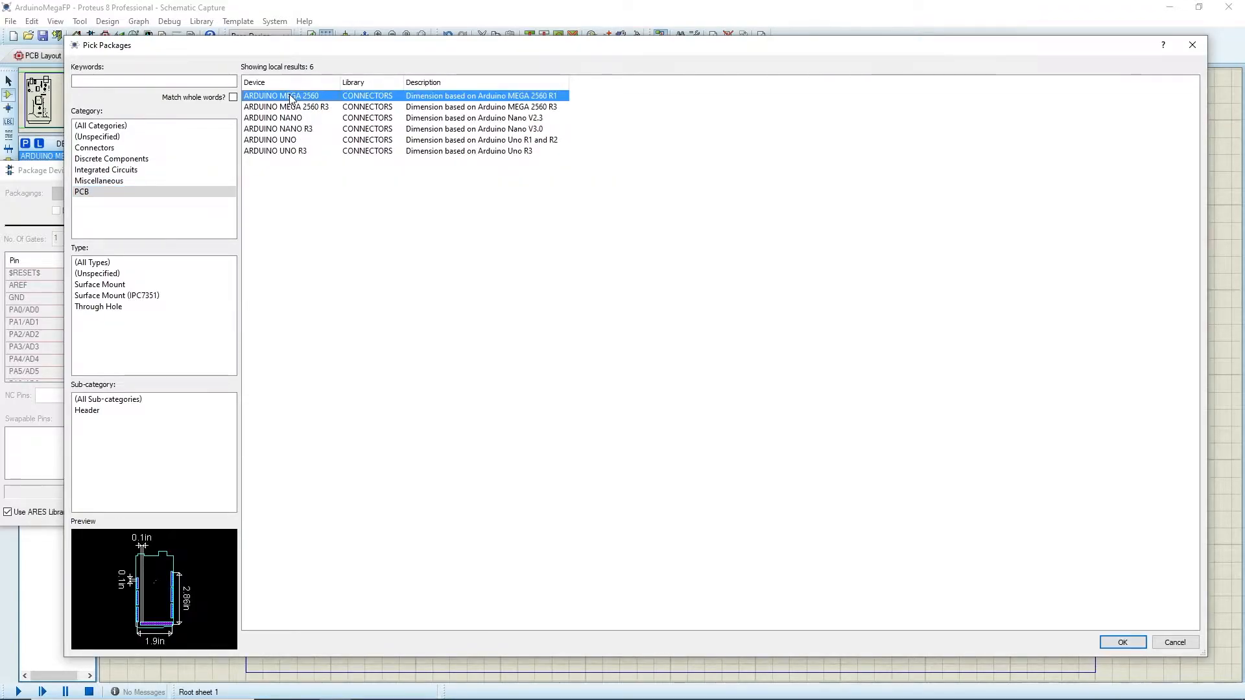
click(1121, 642)
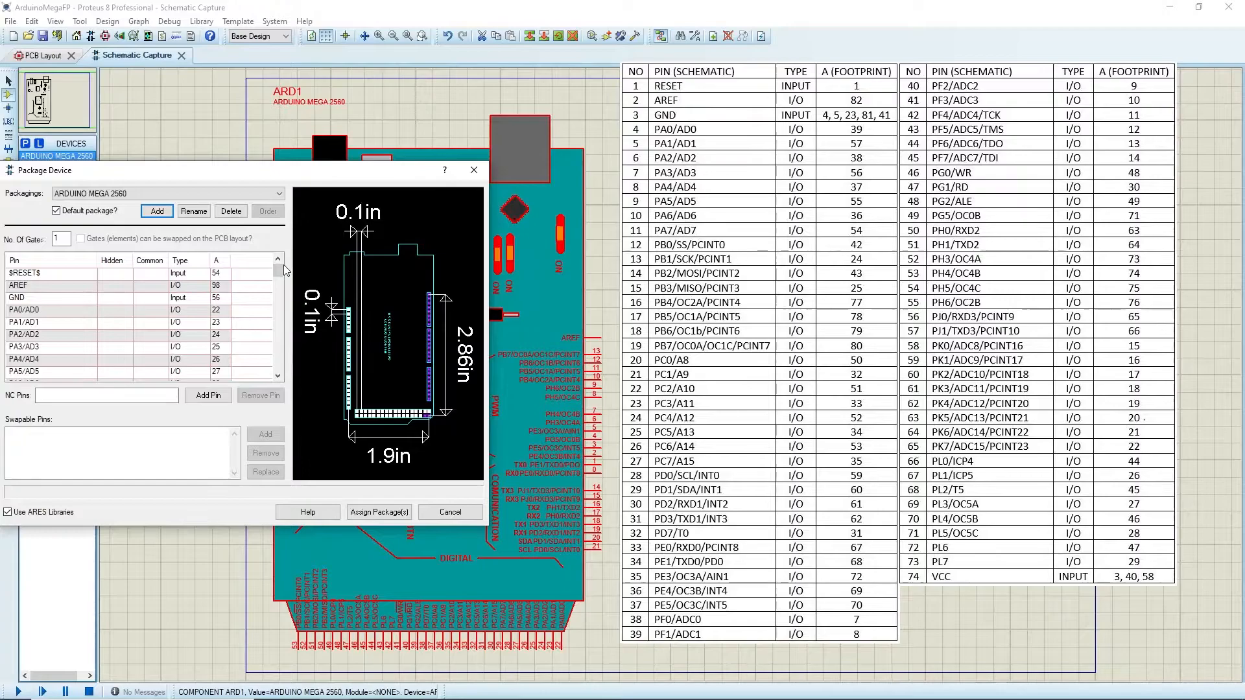
- Assign footprint pads to the control pins: RESET to 1, AREF to 82 and GND to 4,5,23,81,41
click(219, 272)
text(1)
key(Return)
text(82)
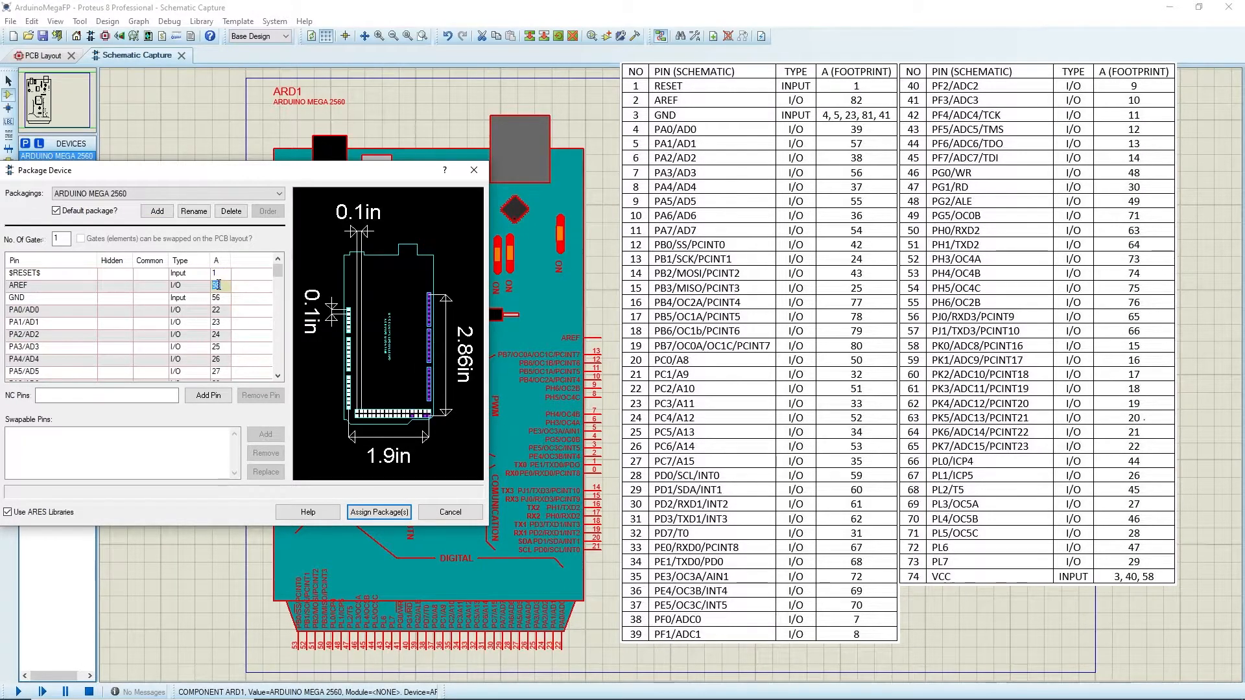
key(Return)
text(4,5,23,81,41)
key(Return)
- Assign pins PA0 through PA7 to footprint pads 39, 57, 38, 56, 37, 55, 36 and 54 in order
text(39)
key(Return)
text(57)
key(Return)
text(38)
key(Return)
text(56)
key(Return)
text(37)
key(Return)
text(55)
key(Return)
text(36)
key(Return)
text(54)
key(Return)
- Assign pins PB0 through PB7 to footprint pads 42, 24, 43, 25, 77, 78, 79 and 80 in order
text(42)
key(Return)
text(24)
key(Return)
text(43)
key(Return)
text(25)
key(Return)
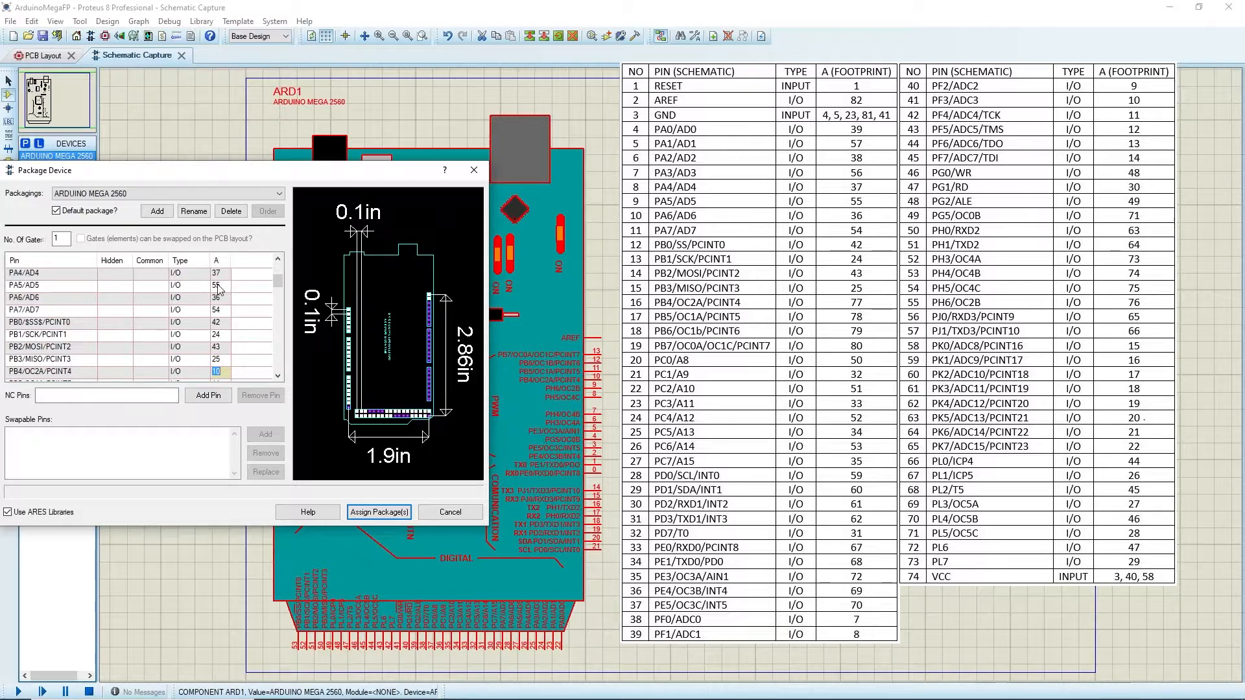
text(77)
key(Return)
text(78)
key(Return)
text(79)
key(Return)
text(80)
key(Return)
- Assign pins PC0 through PC7 to footprint pads 50, 32, 51, 33, 52, 34, 53 and 35 in order
text(50)
key(Return)
text(32)
key(Return)
text(3)
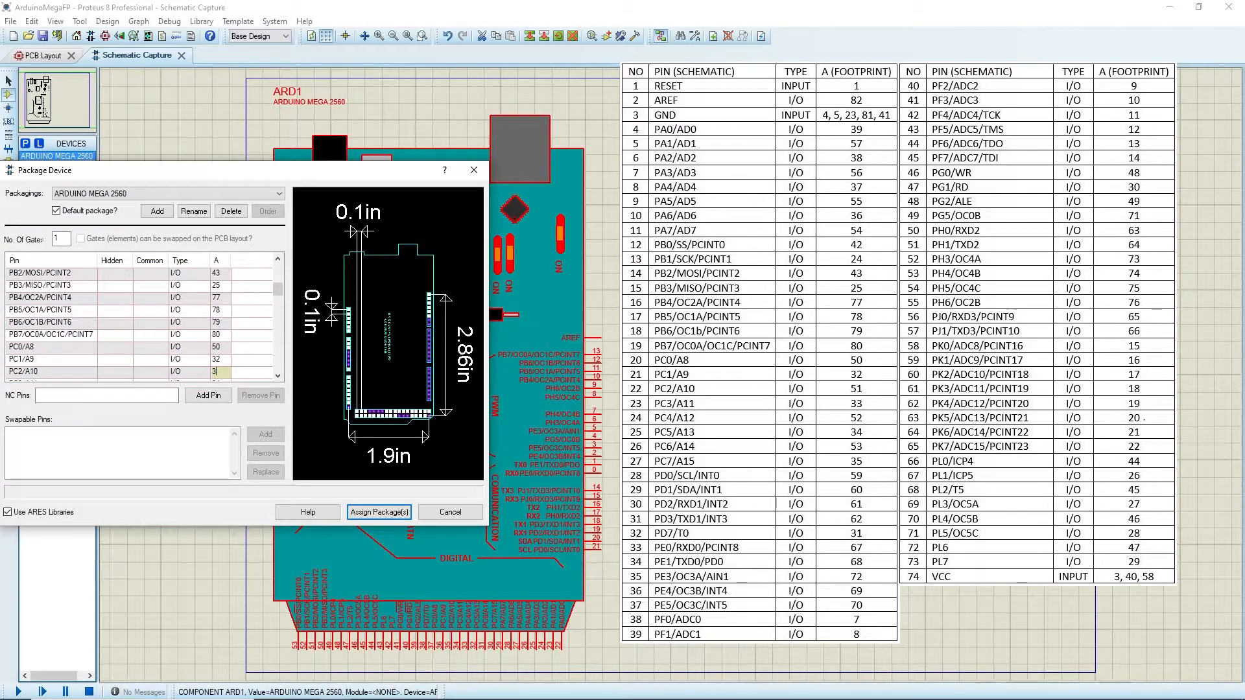
text(1)
key(Return)
text(33)
key(Return)
text(52)
key(Return)
text(34)
key(Return)
text(53)
key(Return)
text(35)
key(Return)
- Assign pins PD0, PD1, PD2, PD3 and PD7 to footprint pads 59, 60, 61, 62 and 31
text(59)
key(Return)
text(60)
key(Return)
text(61)
key(Return)
text(62)
key(Return)
text(31)
key(Return)
- Assign pins PE0, PE1, PE3, PE4 and PE5 to footprint pads 67, 68, 72, 69 and 70
text(67)
key(Return)
text(68)
key(Return)
text(72)
key(Return)
text(69)
key(Return)
text(70)
key(Return)
- Assign pins PF0 through PF7 to footprint pads 7, 8, 9, 10, 11, 12, 13 and 14 in order
text(7)
key(Return)
text(8)
key(Return)
text(9)
key(Return)
text(10)
key(Return)
text(11)
key(Return)
text(12 13)
key(Return)
text(14)
key(Return)
- Assign pins PG0, PG1, PG2 and PG5 to footprint pads 48, 30, 49 and 71
text(48)
key(Return)
text(30)
key(Return)
text(49)
key(Return)
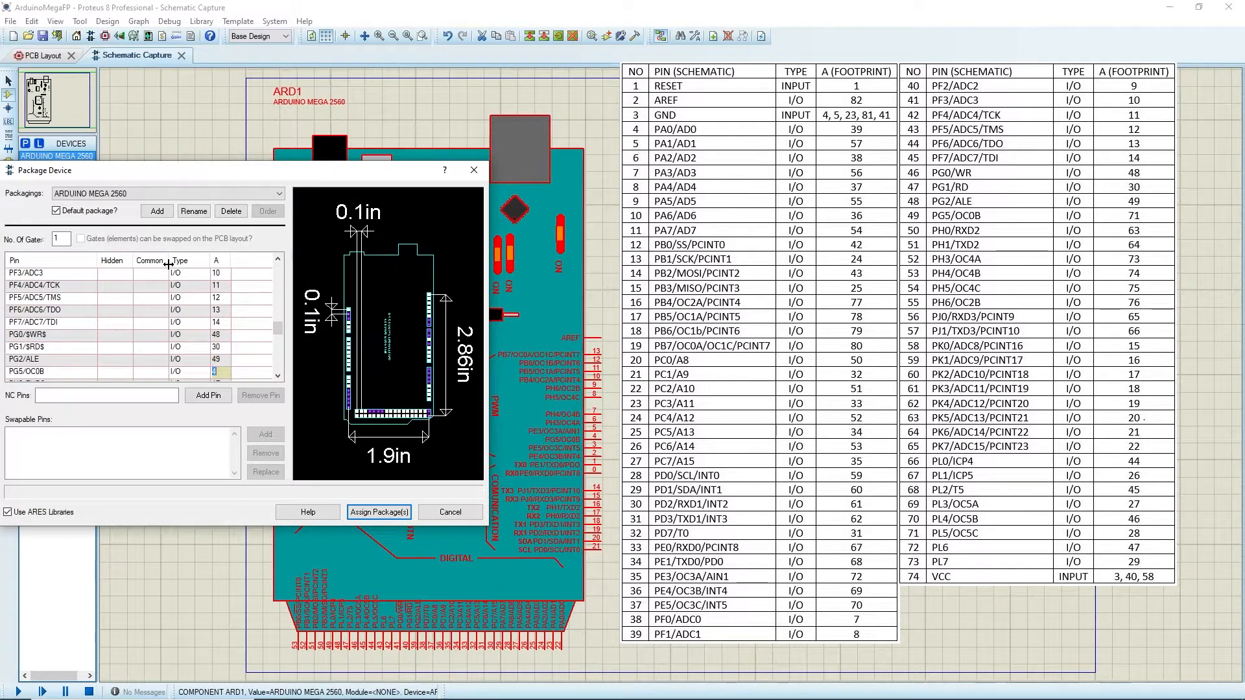
text(71)
key(Return)
- Assign pins PH0, PH1, PH3, PH4, PH5 and PH6 to footprint pads 63, 64, 73, 74, 75 and 76
text(63)
key(Return)
text(64)
key(Return)
text(73)
key(Return)
text(74 75)
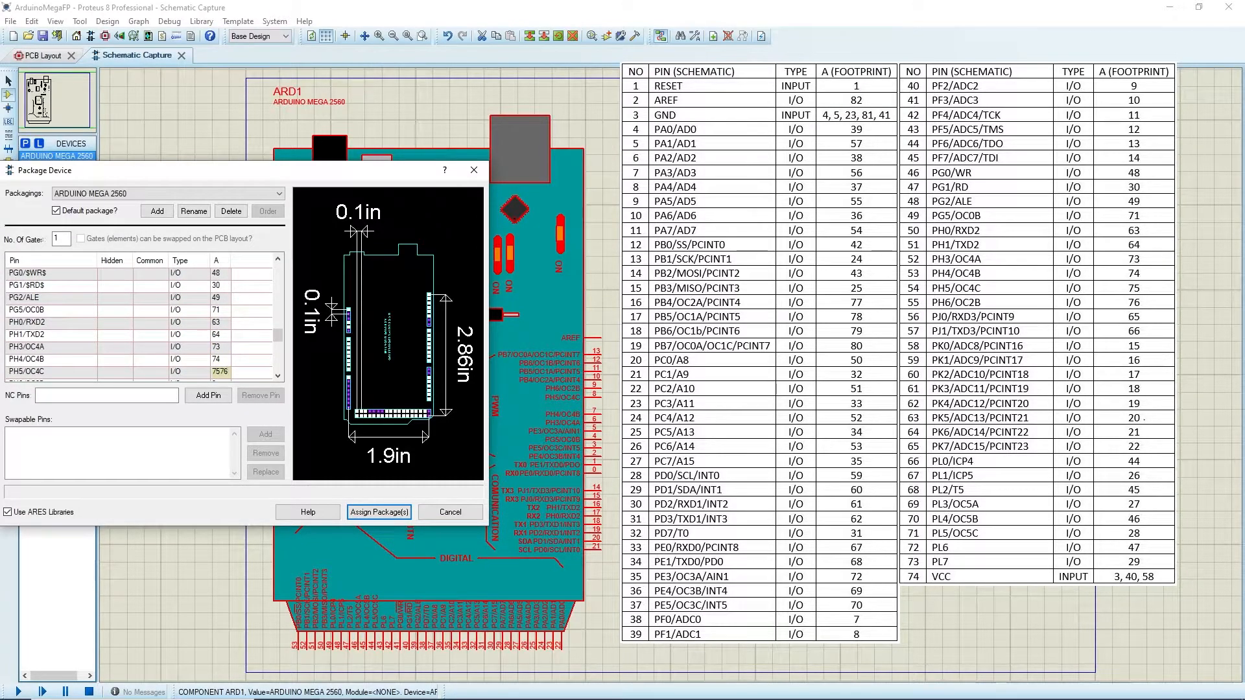
key(Return)
text(76)
key(Return)
- Assign pins PJ0 and PJ1 to footprint pads 65 and 66
text(65)
key(Return)
text(66)
key(Return)
- Assign pins PK0 through PK7 to footprint pads 15, 16, 17, 18, 19, 20, 21 and 22 in order
text(15)
key(Return)
text(16)
key(Return)
text(17)
key(Return)
text(18 19)
key(Return)
text(20)
key(Return)
text(21)
key(Return)
text(22)
key(Return)
- Assign pins PL0 through PL7 to footprint pads 44, 26, 45, 27, 46, 28, 47 and 29 in order
text(44 26)
key(Return)
text(45)
key(Return)
text(27)
key(Return)
text(46)
key(Return)
text(28)
key(Return)
text(47)
key(Return)
text(29)
key(Return)
- Assign the VCC pin to footprint pads 3, 40 and 58
text(3)
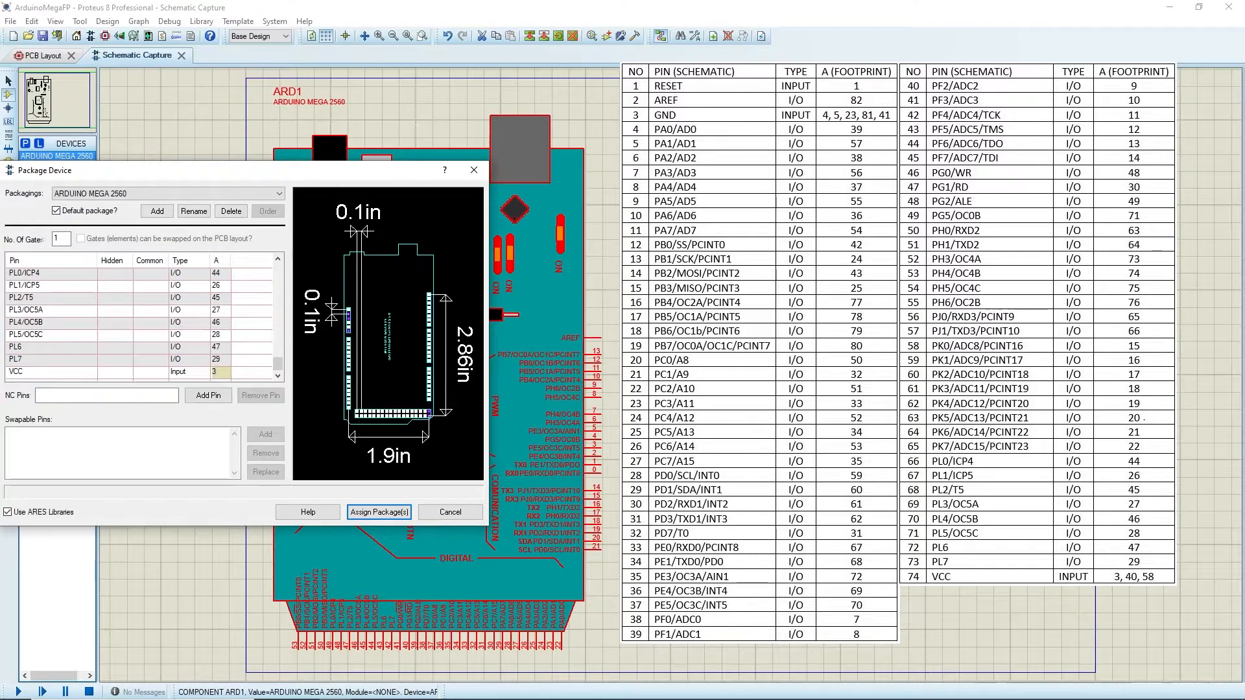
text(,40,58)
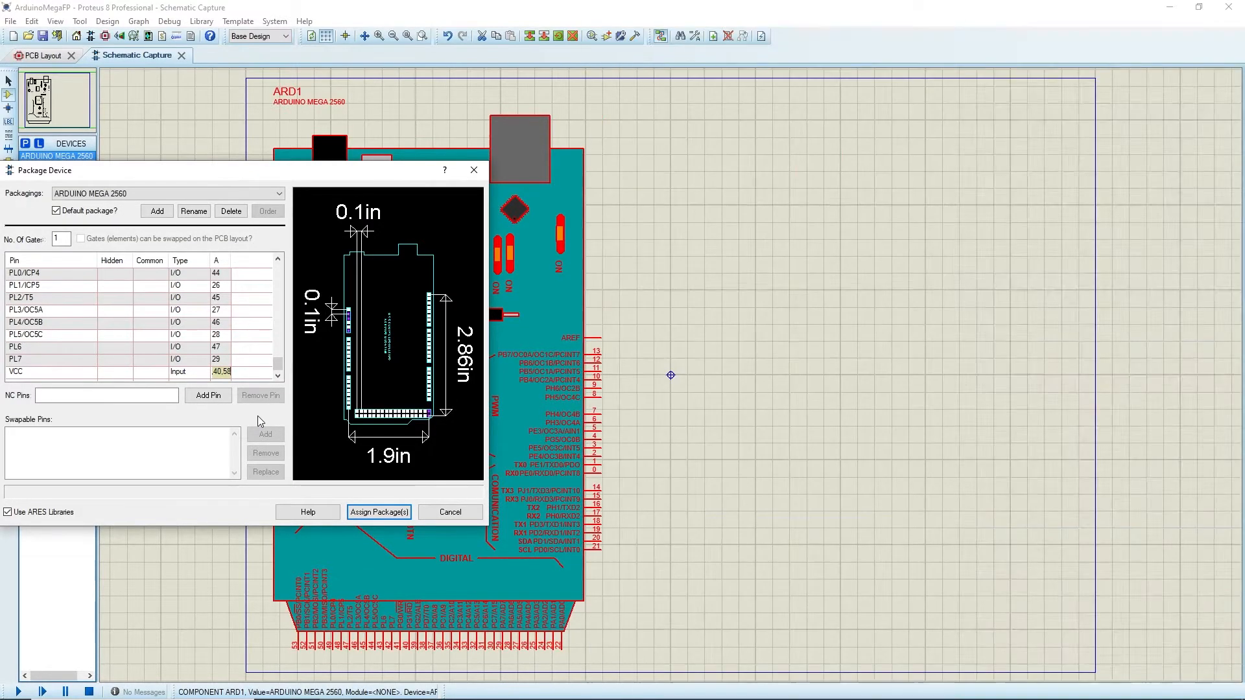
click(260, 378)
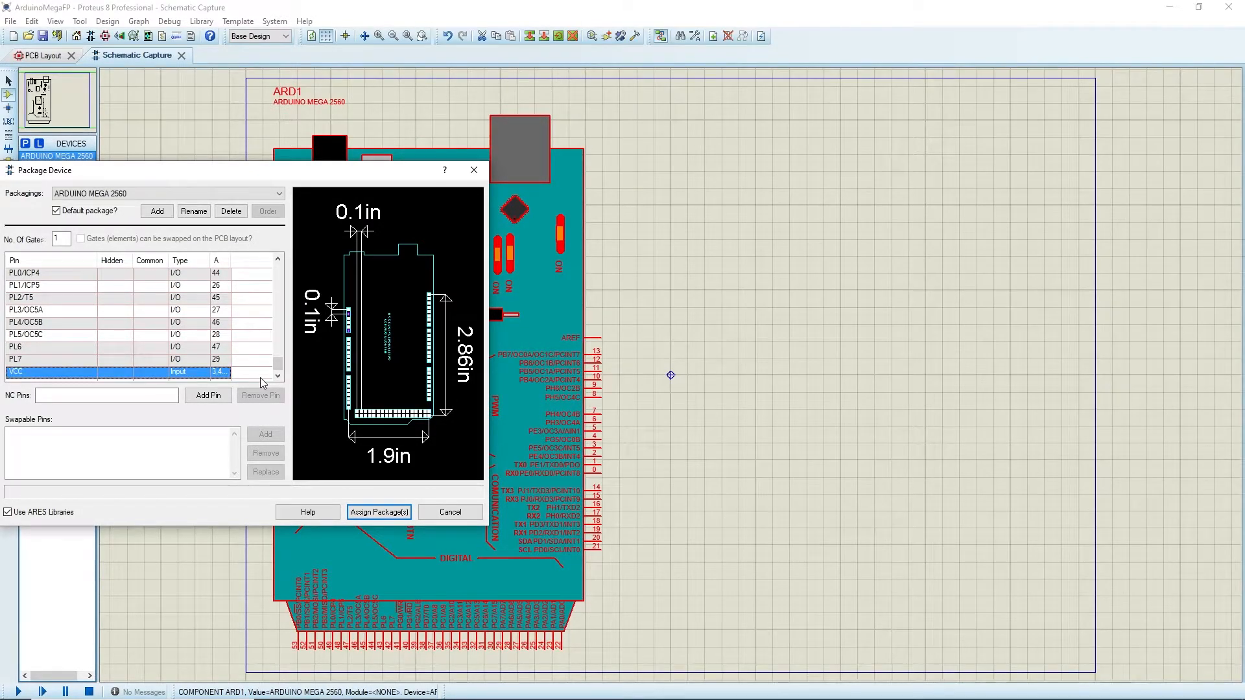
- Assign the package, save it in the ArduinoMega2560TEP library and update the devices in the design with it
click(380, 513)
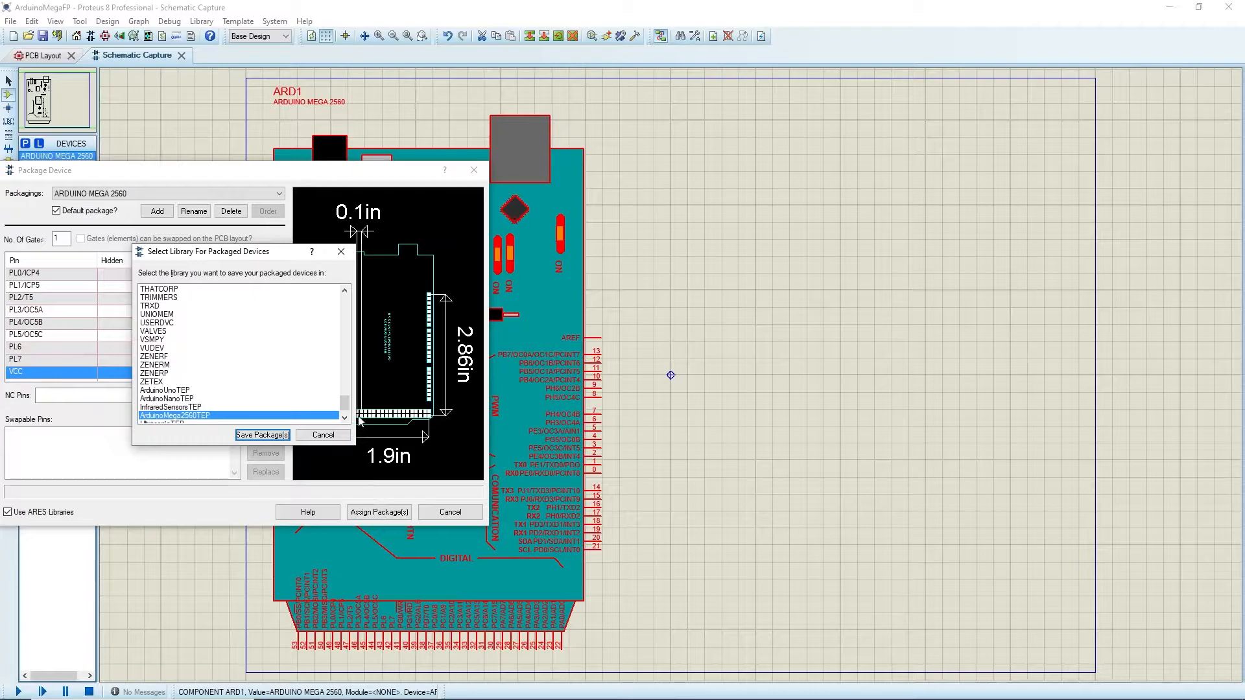
scroll(342, 418, down, 1)
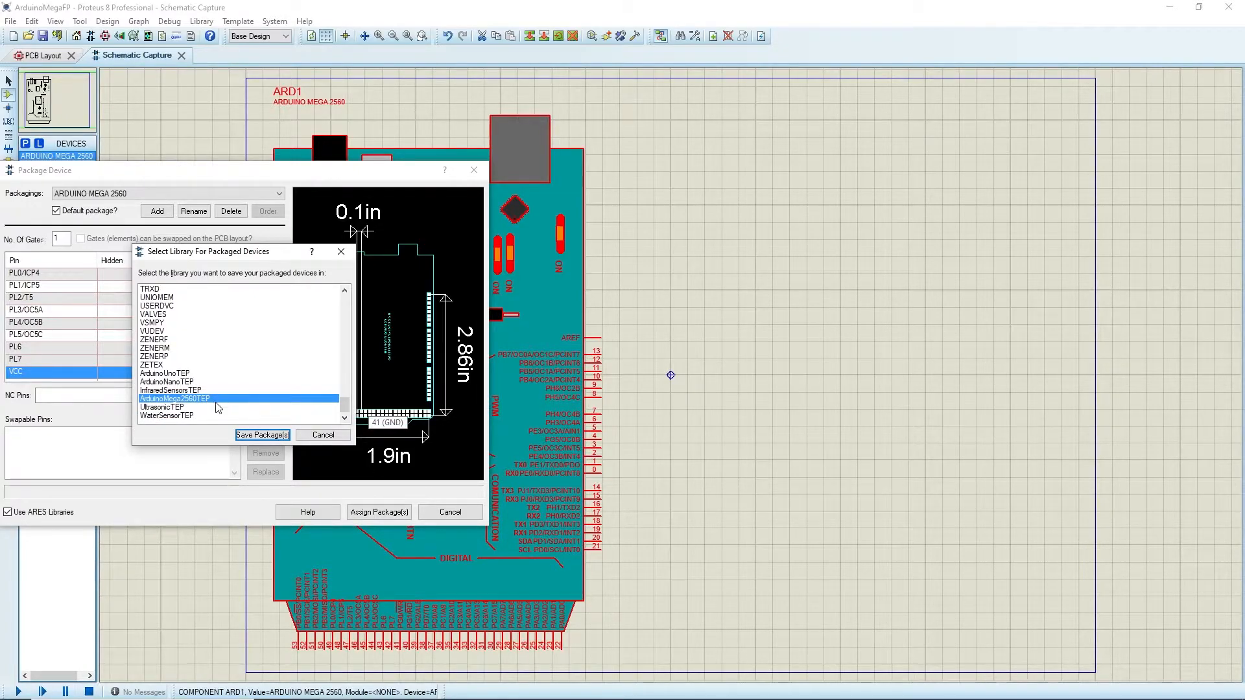
click(262, 435)
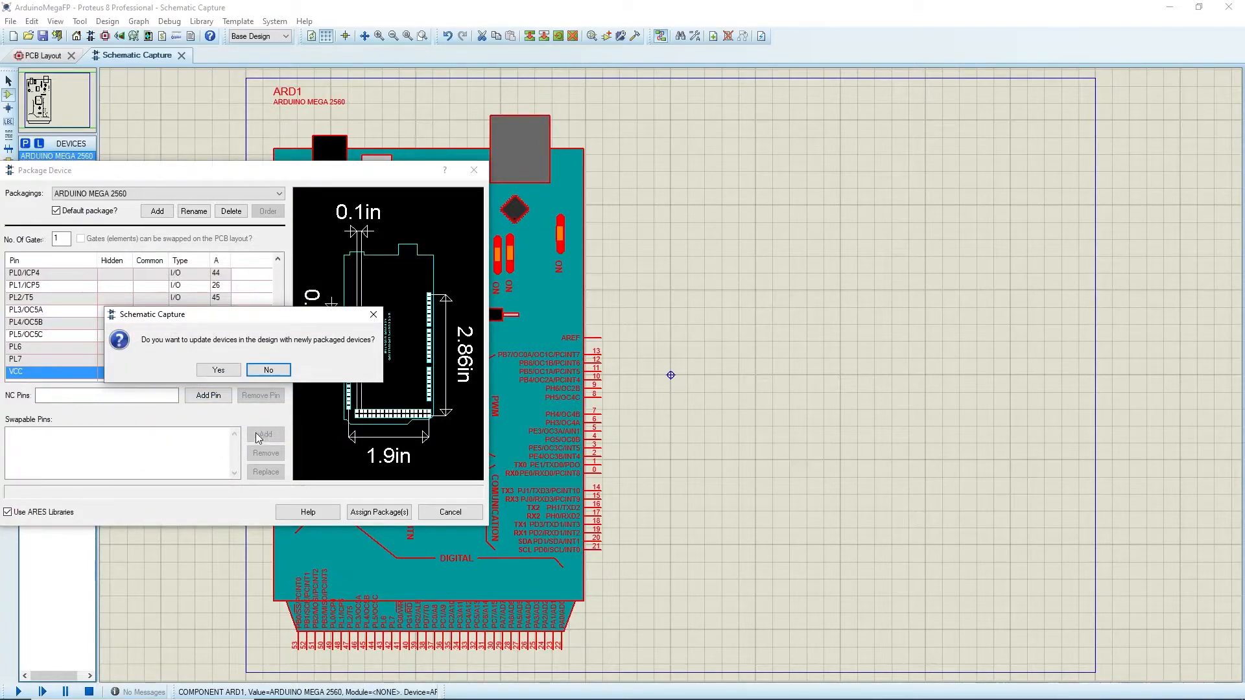
click(219, 370)
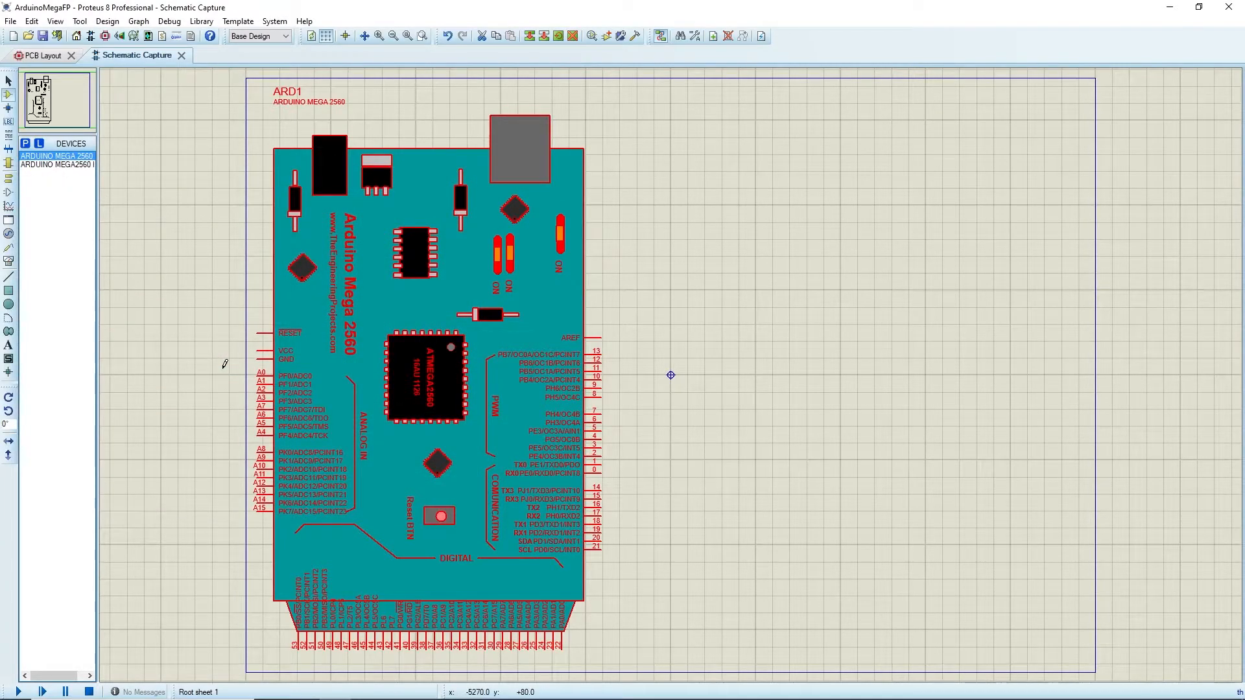
- Place an ARDUINO MEGA2560 R3 device, rotate it clockwise and position it upright to the right of ARD1
click(58, 164)
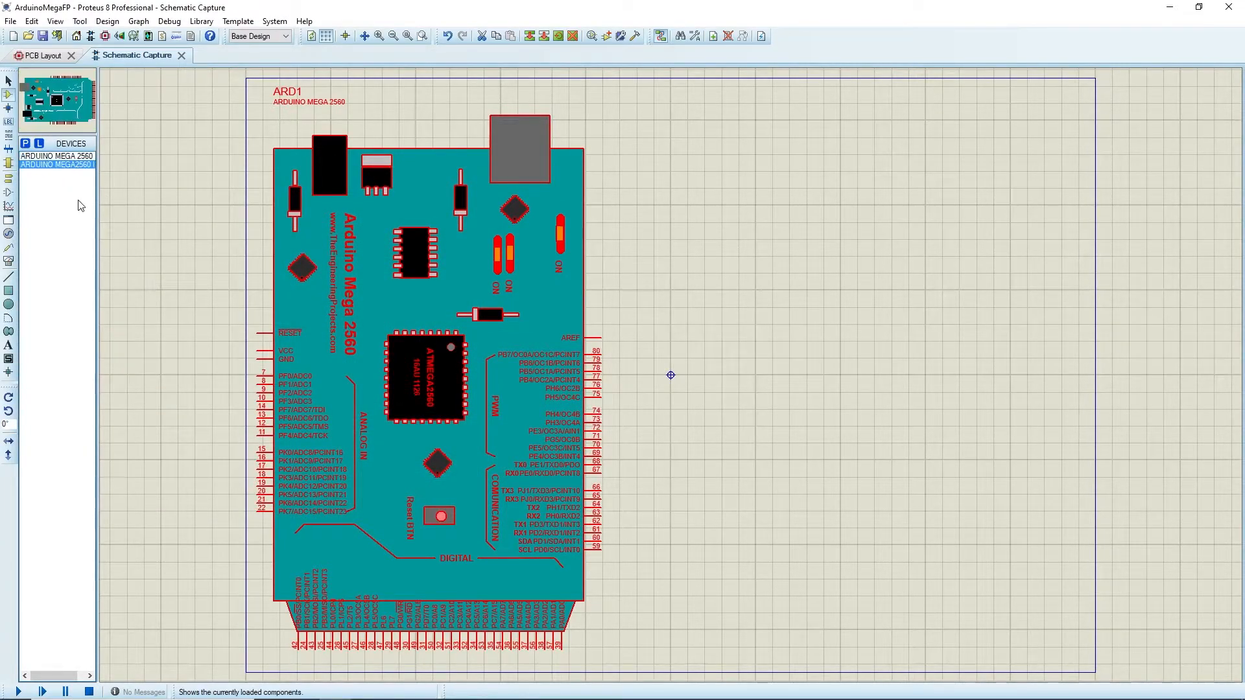
click(820, 275)
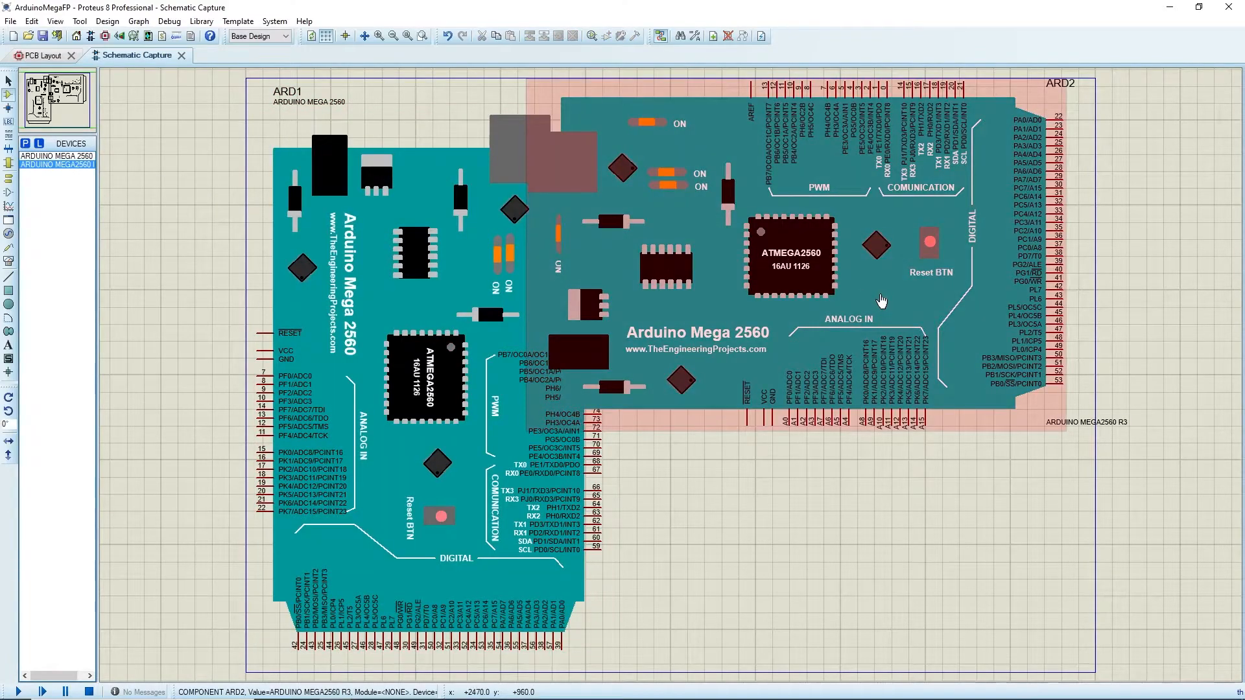
right_click(875, 241)
click(899, 324)
drag(916, 141, 865, 381)
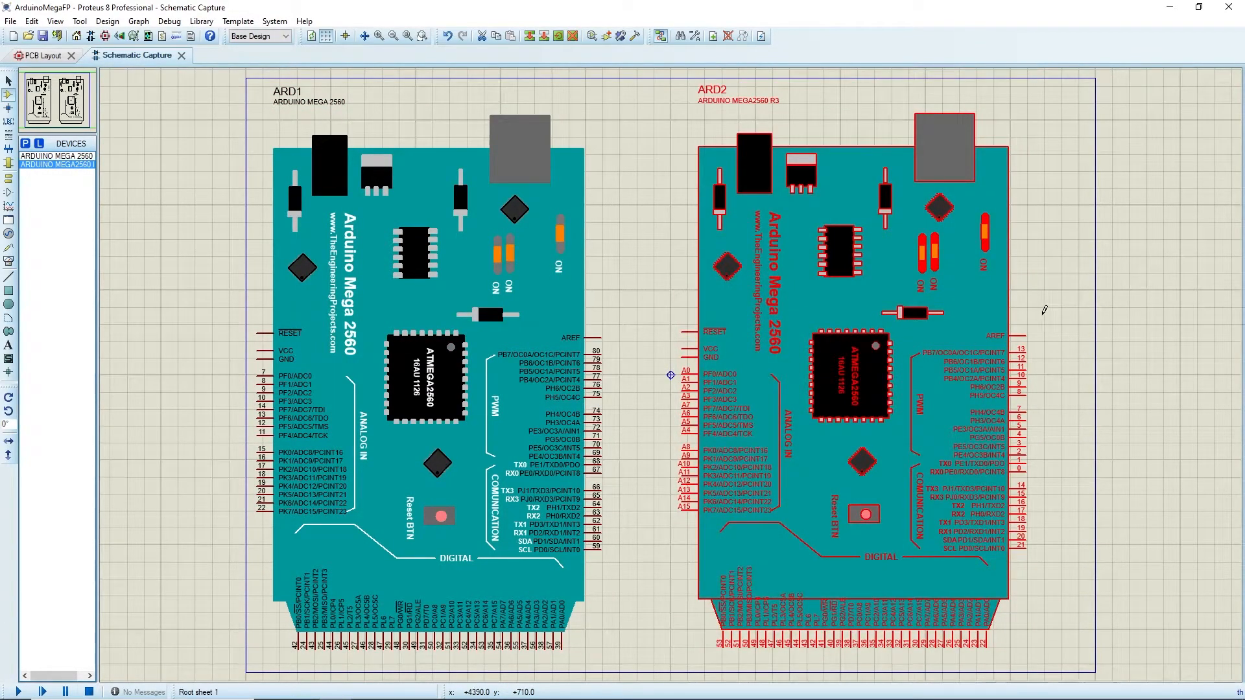
- Open the Packaging Tool for ARD2 and add the ARDUINO MEGA 2560 R3 package from the PCB category
right_click(954, 326)
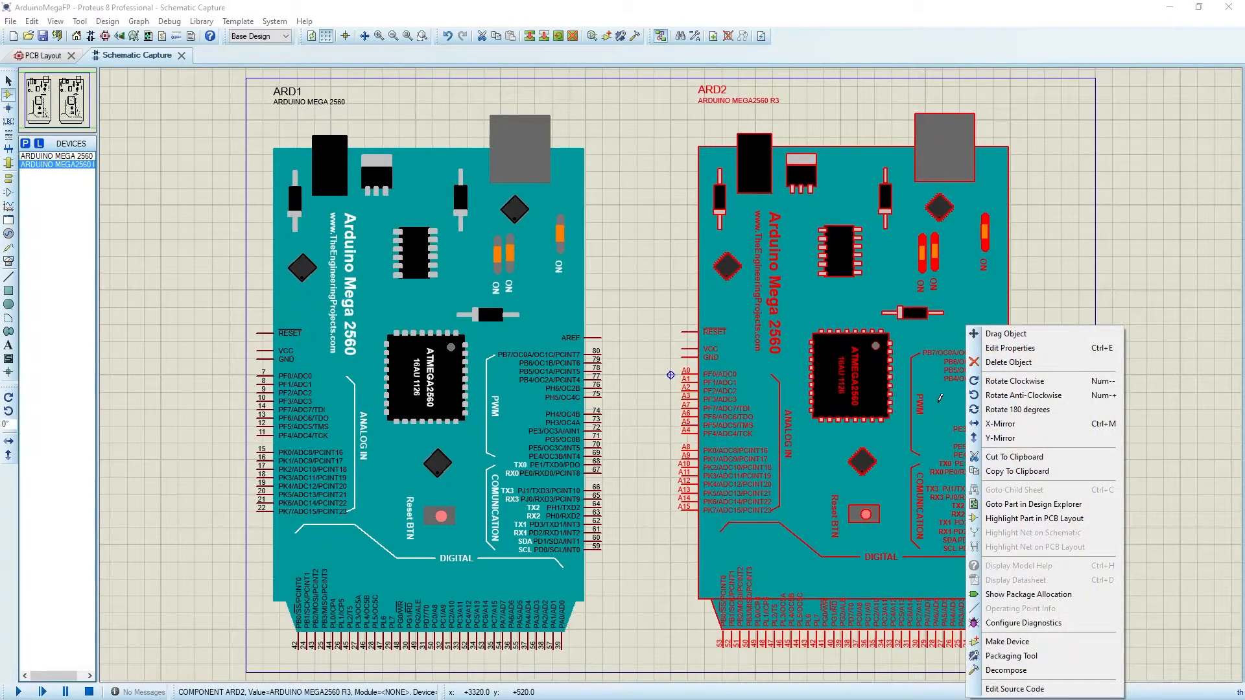
click(1006, 660)
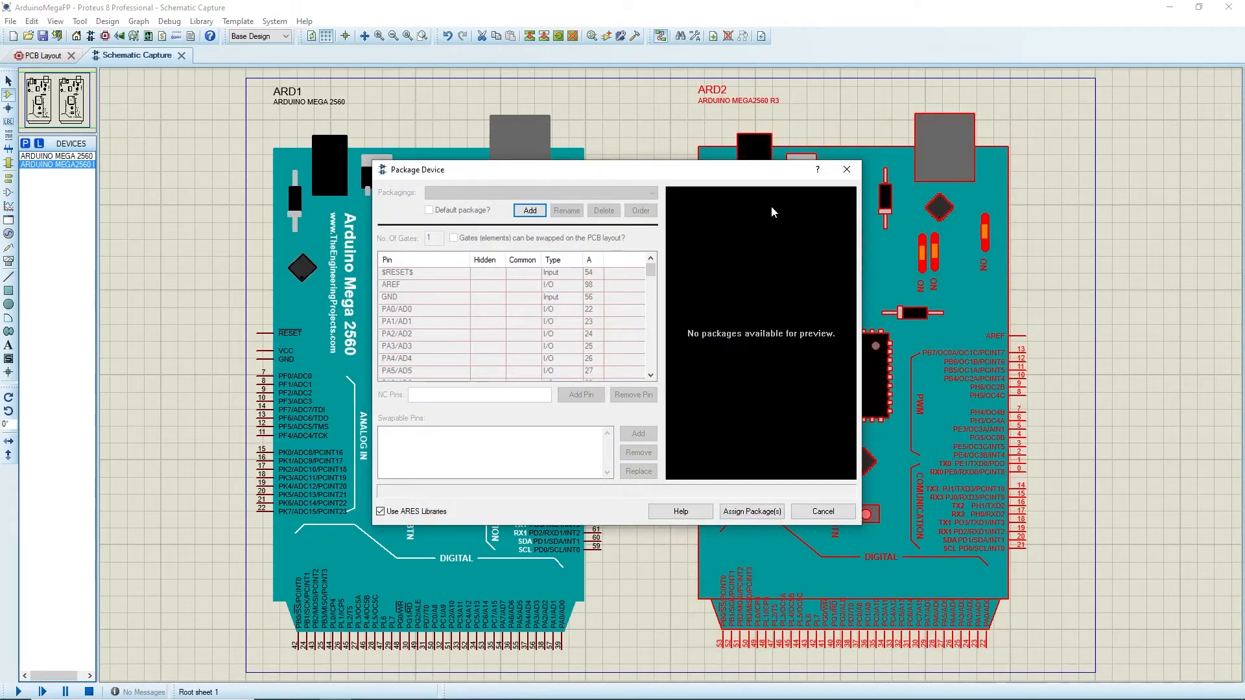
drag(598, 171, 392, 159)
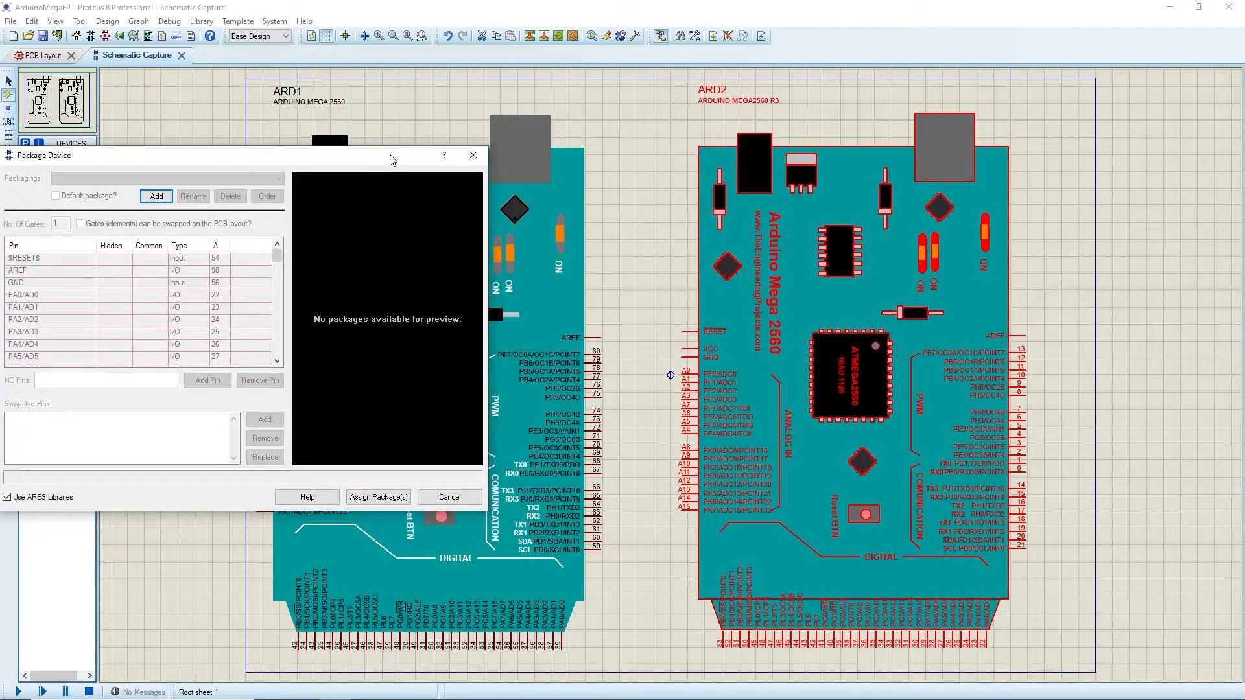
click(166, 196)
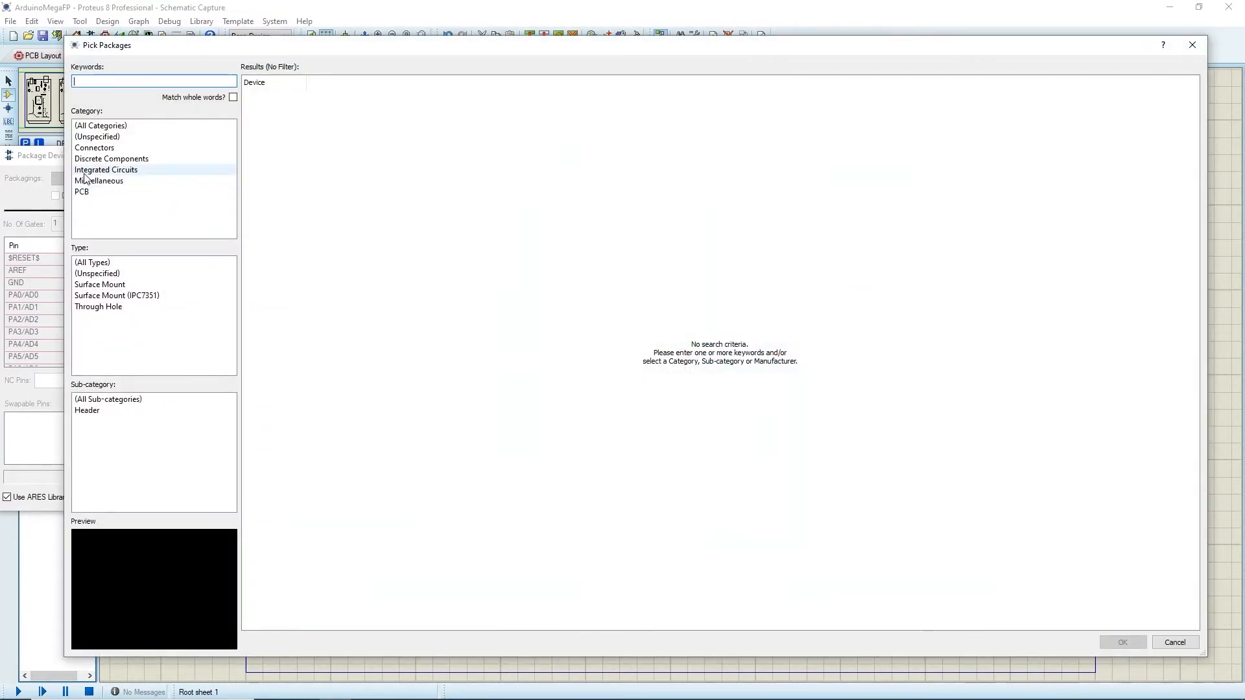
click(86, 192)
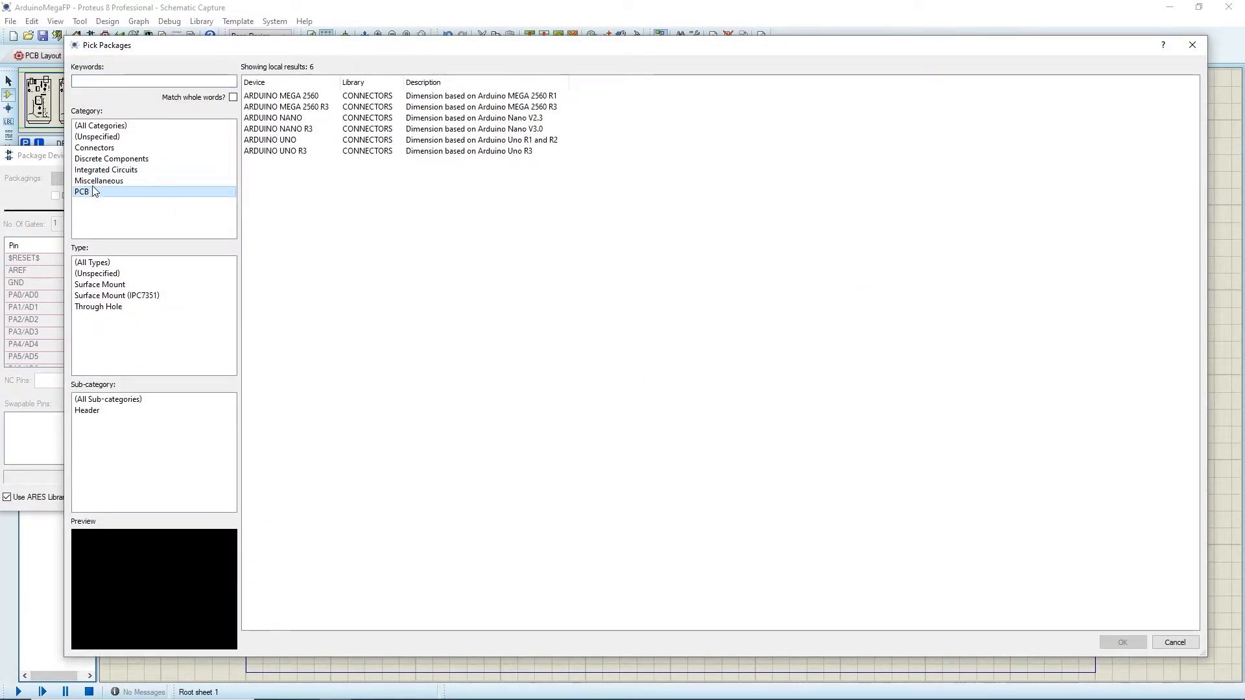
click(318, 108)
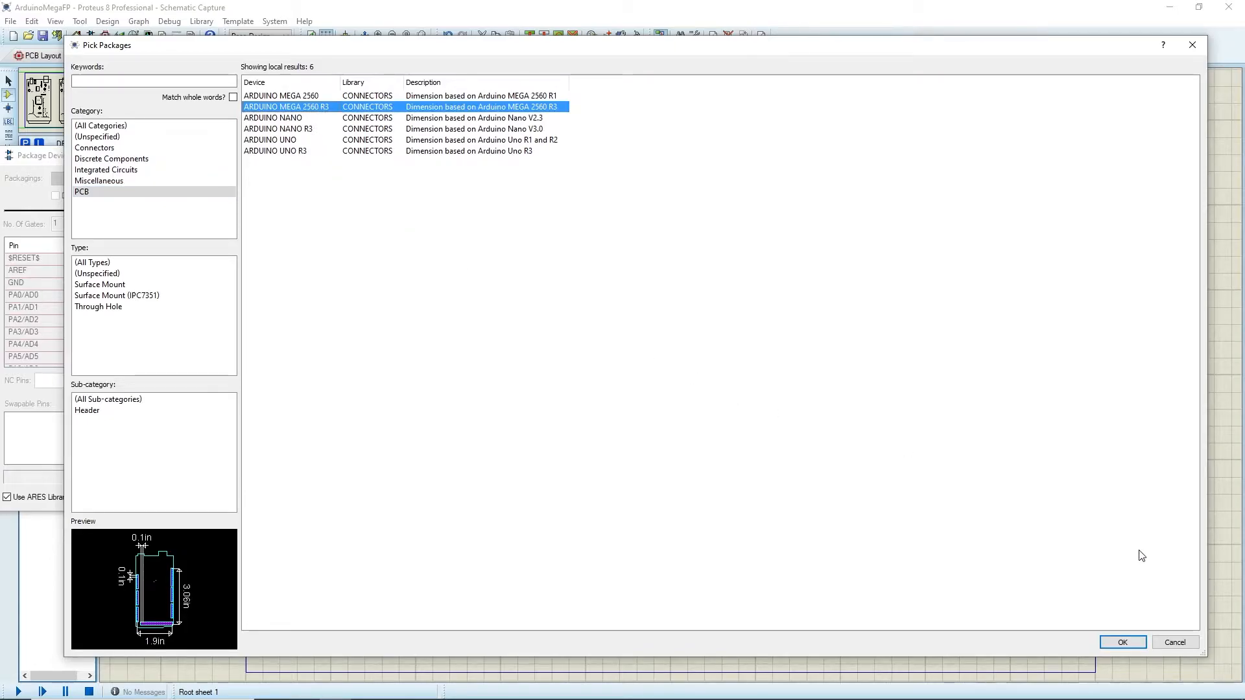
click(1125, 641)
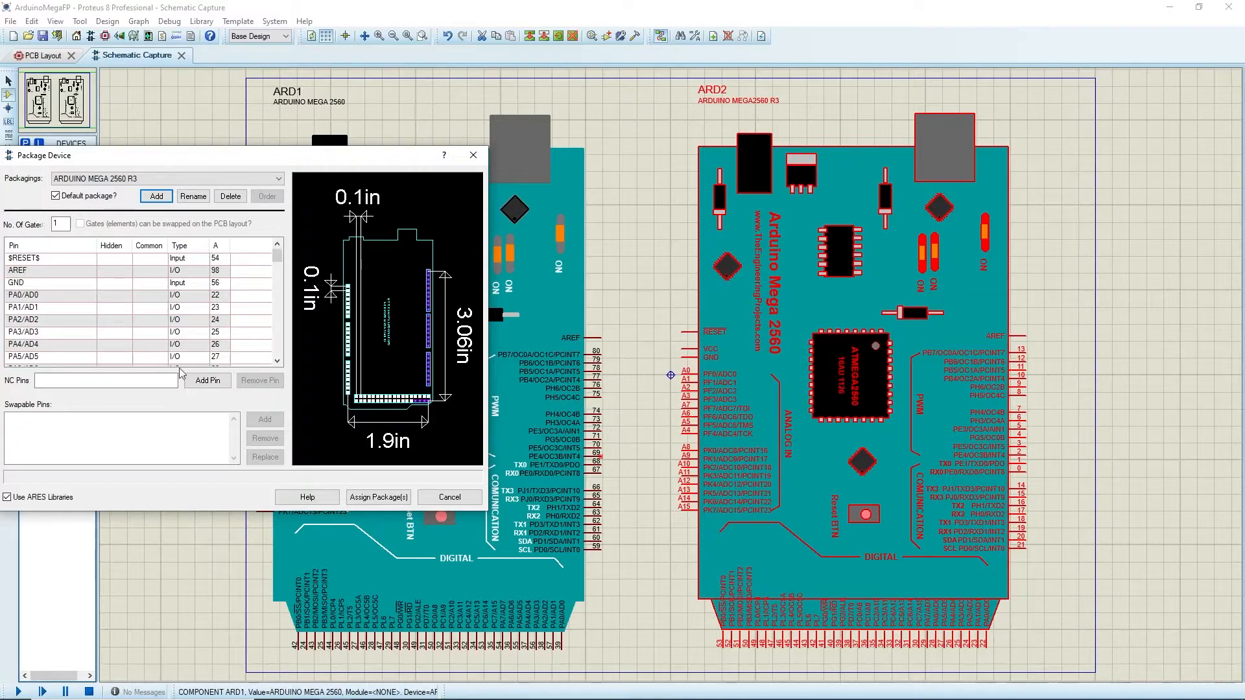
- Assign ARD2's RESET pin to footprint pad 3, AREF to 84, and GND to 6, 7, 25, 83 and 43
click(218, 259)
text(3)
key(Tab)
text(84)
key(Tab)
text(6,7,25,83,43)
key(Tab)
- Assign pins PA0 through PA7 to R3 footprint pads 41, 59, 40, 58, 39, 57, 38 and 56 in order
text(41)
key(Tab)
text(59)
key(Tab)
text(40)
key(Tab)
text(58)
key(Tab)
text(39)
key(Tab)
text(57)
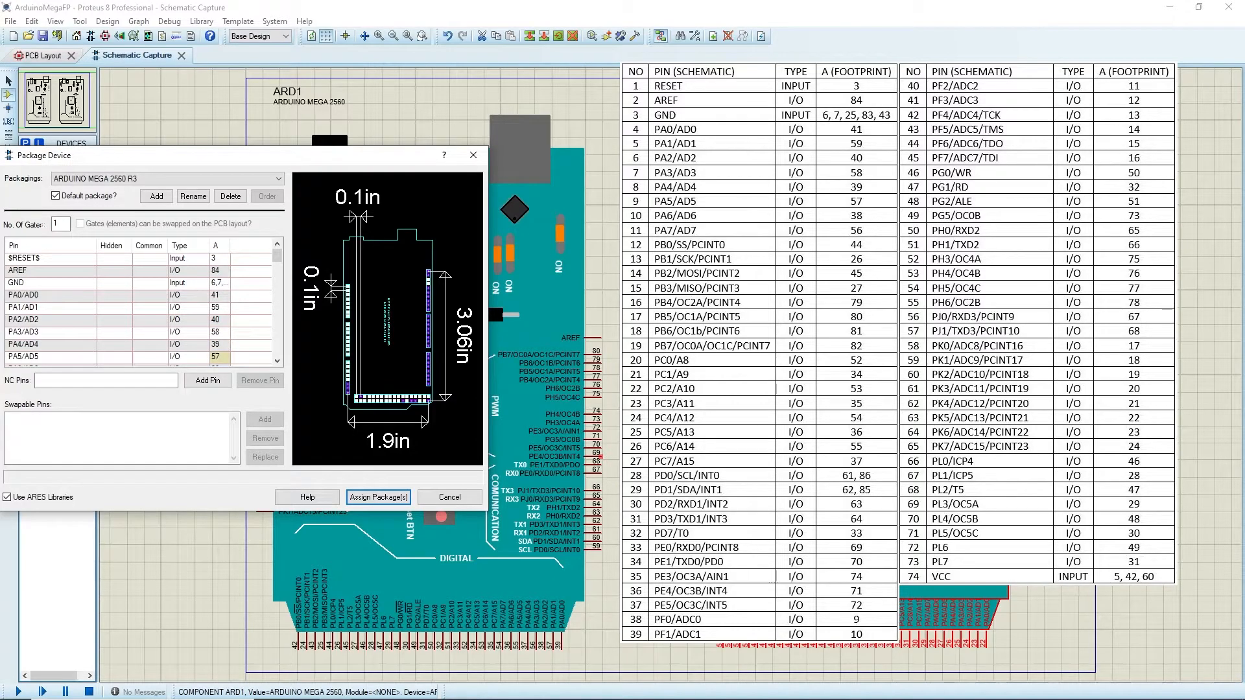
key(Tab)
text(38)
key(Tab)
text(56)
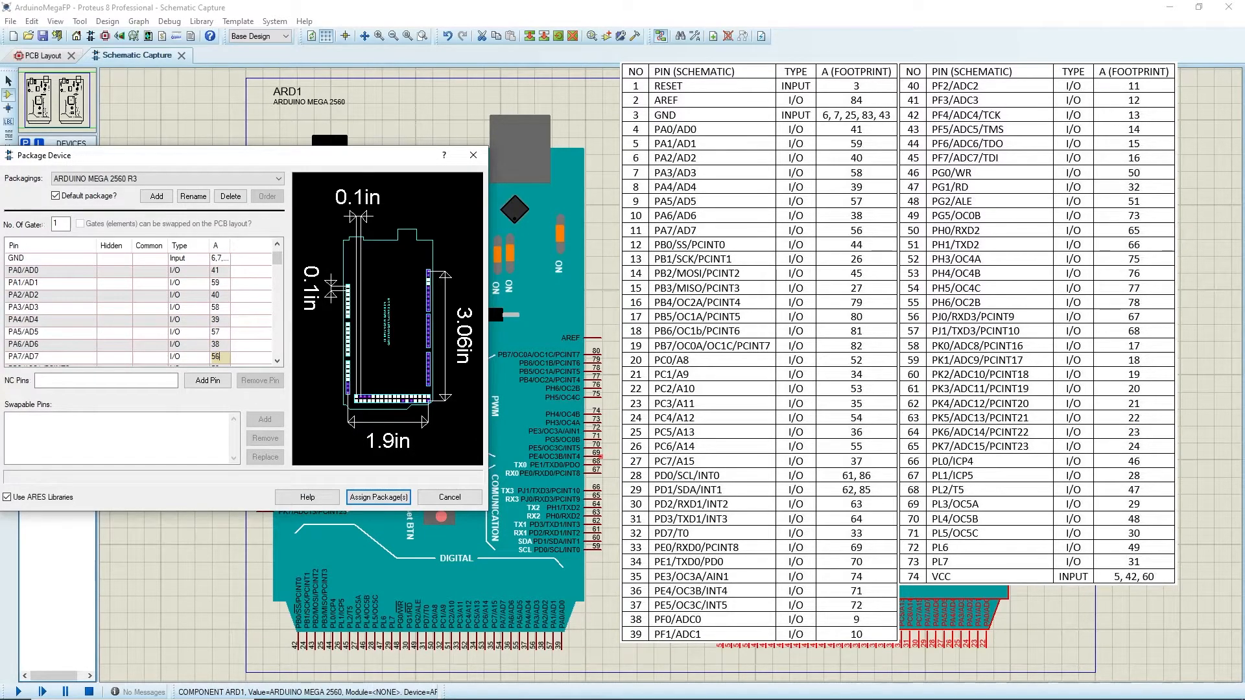
key(Tab)
- Assign pins PB0 through PB7 to R3 footprint pads 44, 26, 45, 27, 79, 80, 81 and 82 in order
text(44)
key(Tab)
text(26)
key(Tab)
text(45)
key(Tab)
text(27	79	80	81	82	5)
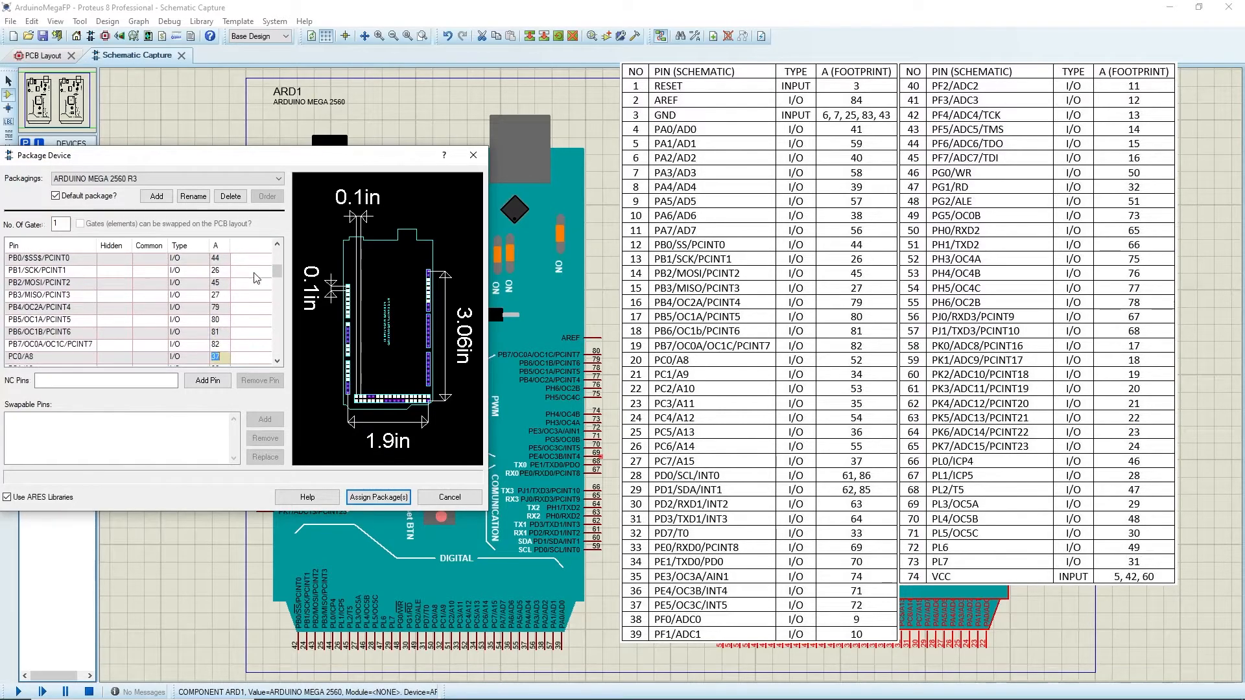
- Assign pins PC0 through PC7 to R3 footprint pads 52, 34, 53, 35, 54, 36, 55 and 37 in order
text(2)
key(Tab)
text(34)
key(Tab)
text(53)
key(Tab)
text(35)
key(Tab)
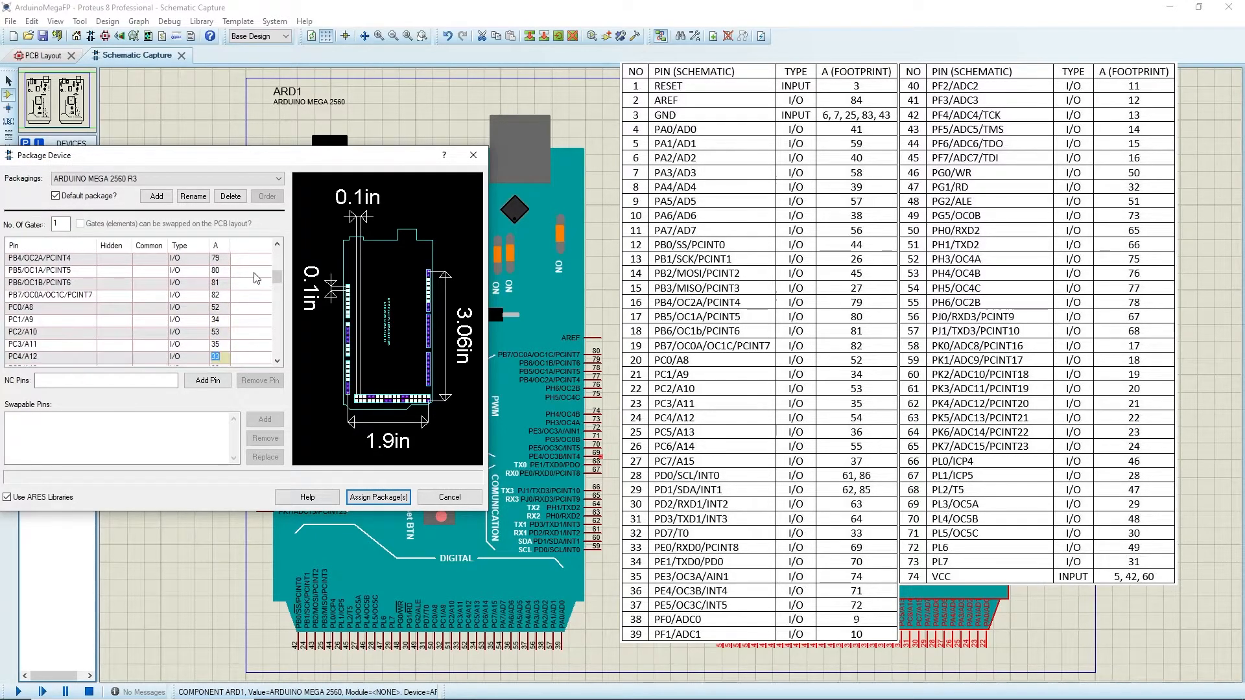
text(54)
key(Tab)
text(36)
key(Tab)
text(55)
key(Tab)
text(37)
key(Tab)
- Assign R3 footprint pads 61 and 86 to PD0, 62 and 85 to PD1, 63 to PD2, 64 to PD3, and 33 to PD7
text(61,86)
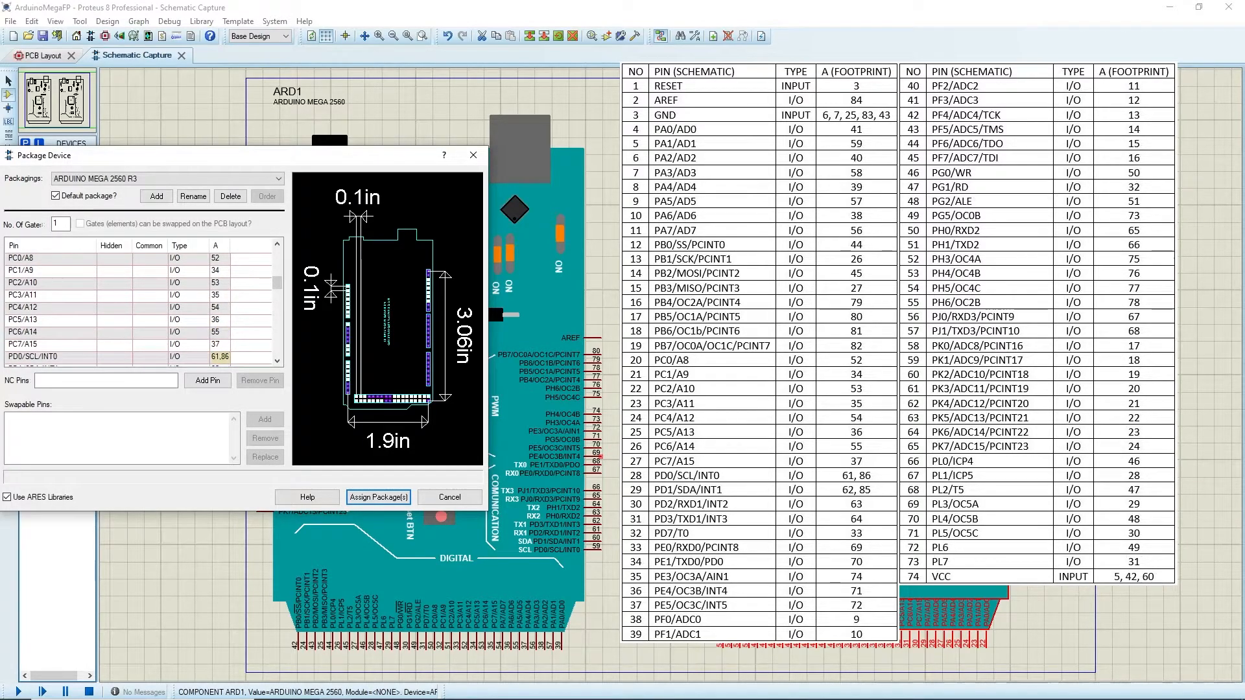
key(Tab)
text(62,85)
key(Tab)
text(63)
key(Tab)
text(64)
key(Tab)
text(33)
key(Tab)
- Assign pins PE0, PE1, PE3, PE4 and PE5 to R3 footprint pads 69, 70, 74, 71 and 72
text(69)
key(Tab)
text(70)
key(Tab)
text(74)
key(Tab)
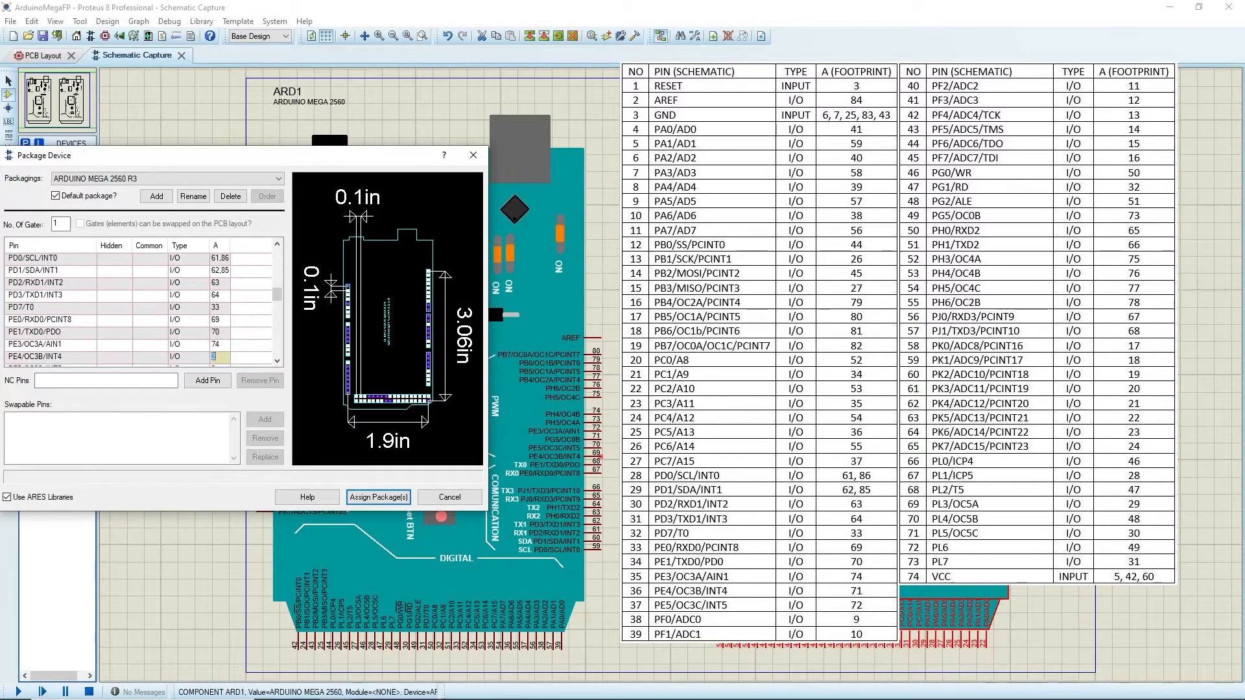
text(71)
key(Tab)
text(72)
key(Tab)
- Assign pins PF0 through PF7 to R3 footprint pads 9, 10, 11, 12, 13, 14, 15 and 16 in order
text(9)
key(Tab)
text(10)
key(Tab)
text(11)
key(Tab)
text(15)
key(Tab)
text(16)
key(Tab)
- Assign pins PG0, PG1, PG2 and PG5 to R3 footprint pads 50, 32, 51 and 73
text(50)
key(Tab)
text(32)
key(Tab)
text(51)
key(Tab)
text(73)
key(Tab)
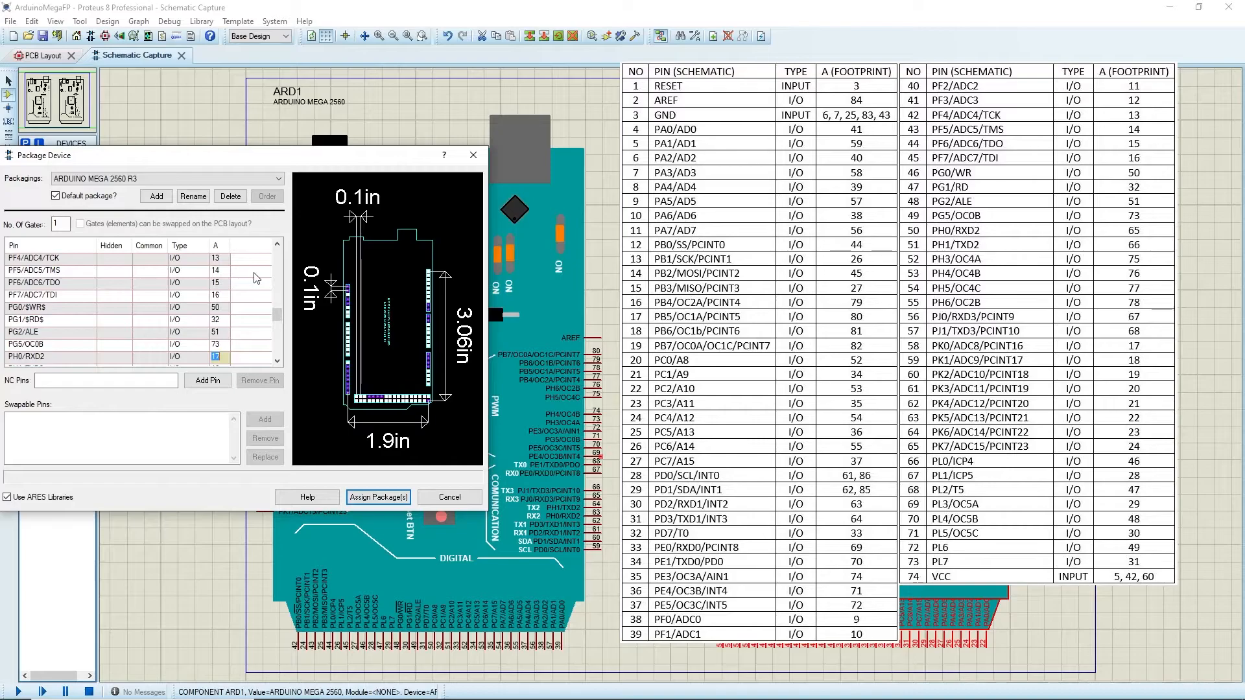
- Assign pins PH0, PH1, PH3, PH4, PH5 and PH6 to R3 footprint pads 65, 66, 75, 76, 77 and 78
text(65)
key(Tab)
text(66)
key(Tab)
text(75)
key(Tab)
text(76)
key(Tab)
text(77)
key(Tab)
text(78)
key(Tab)
- Assign PJ0 and PJ1 to R3 footprint pads 67 and 68, PK0 through PK7 to pads 17 through 24, and PL0 to pad 46
text(67)
key(Tab)
text(68)
key(Tab)
text(17)
key(Tab)
text(18)
key(Tab)
text(20	21	22	23	24	46)
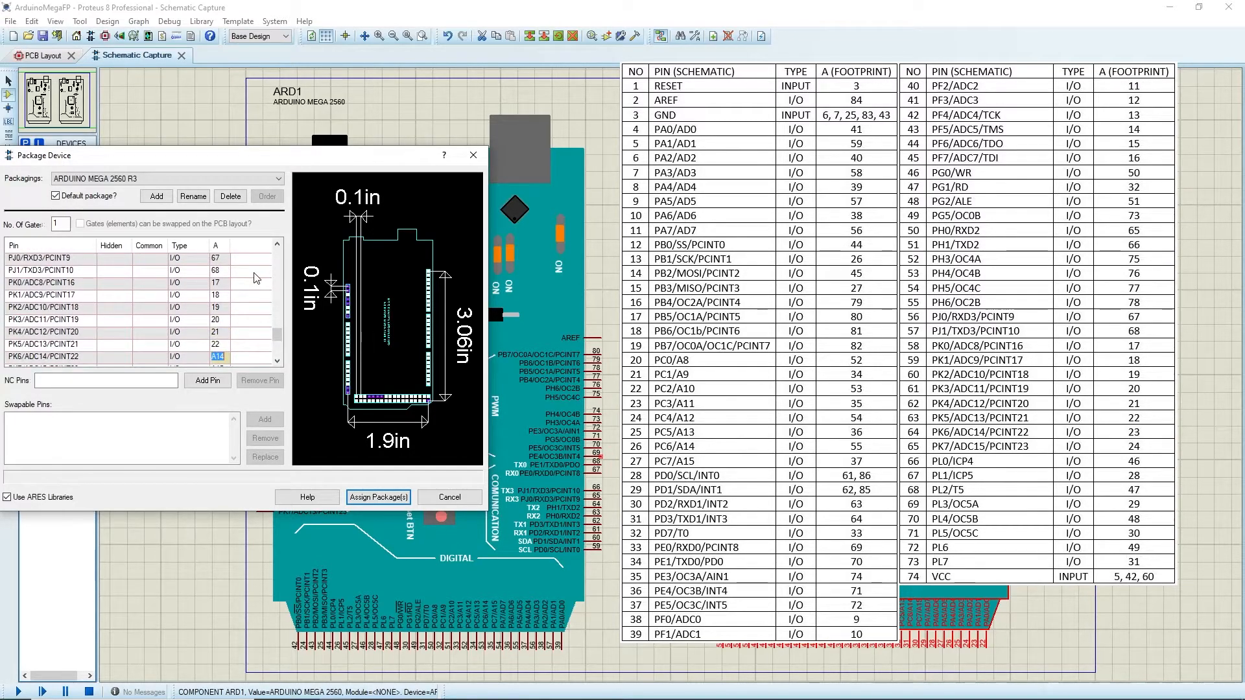
- Assign PL1 through PL7 to R3 footprint pads 28, 47, 29, 48, 30, 49 and 31, and VCC to pads 5, 42 and 60
key(Tab)
text(28)
key(Tab)
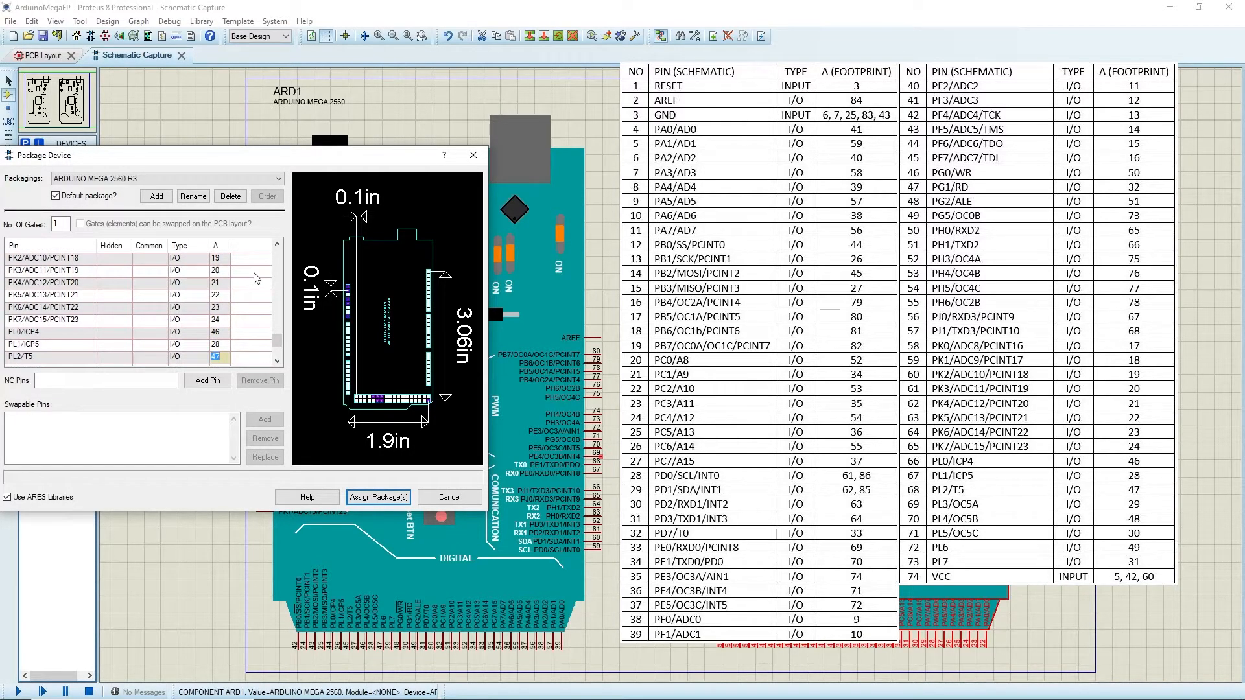
key(Tab)
text(2)
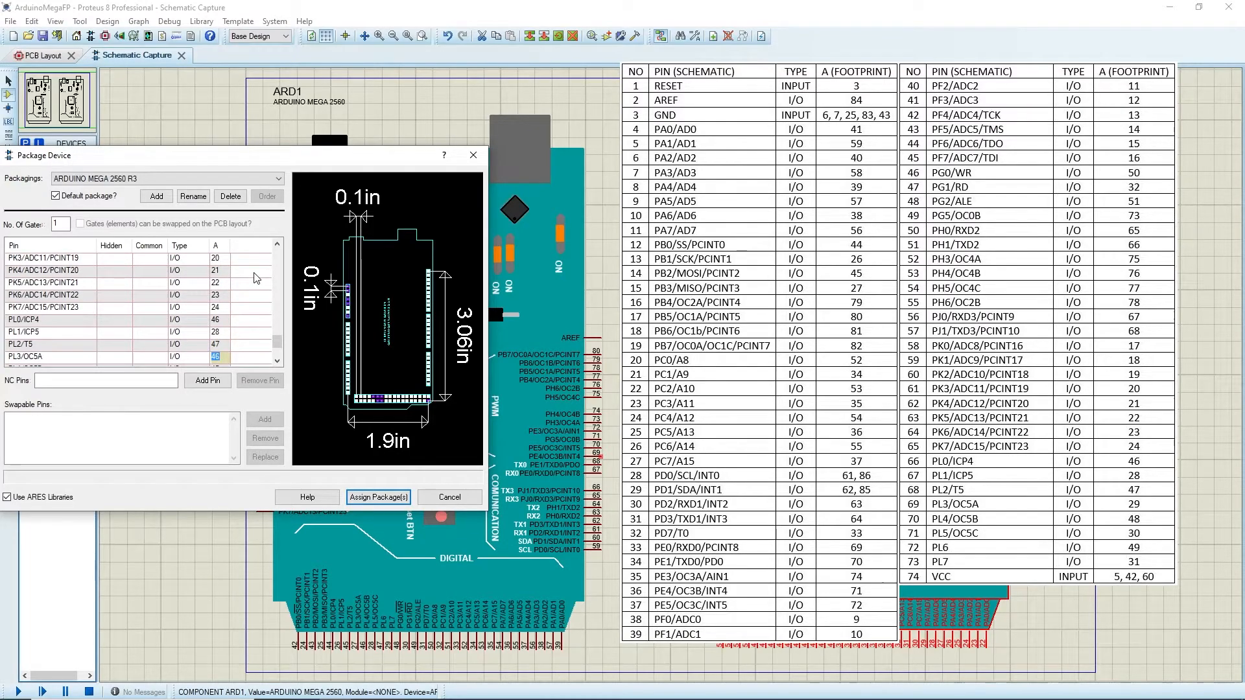
text(9)
key(Tab)
text(48)
key(Tab)
text(30)
key(Tab)
text(49)
key(Tab)
text(31)
key(Tab)
text(5,42,60)
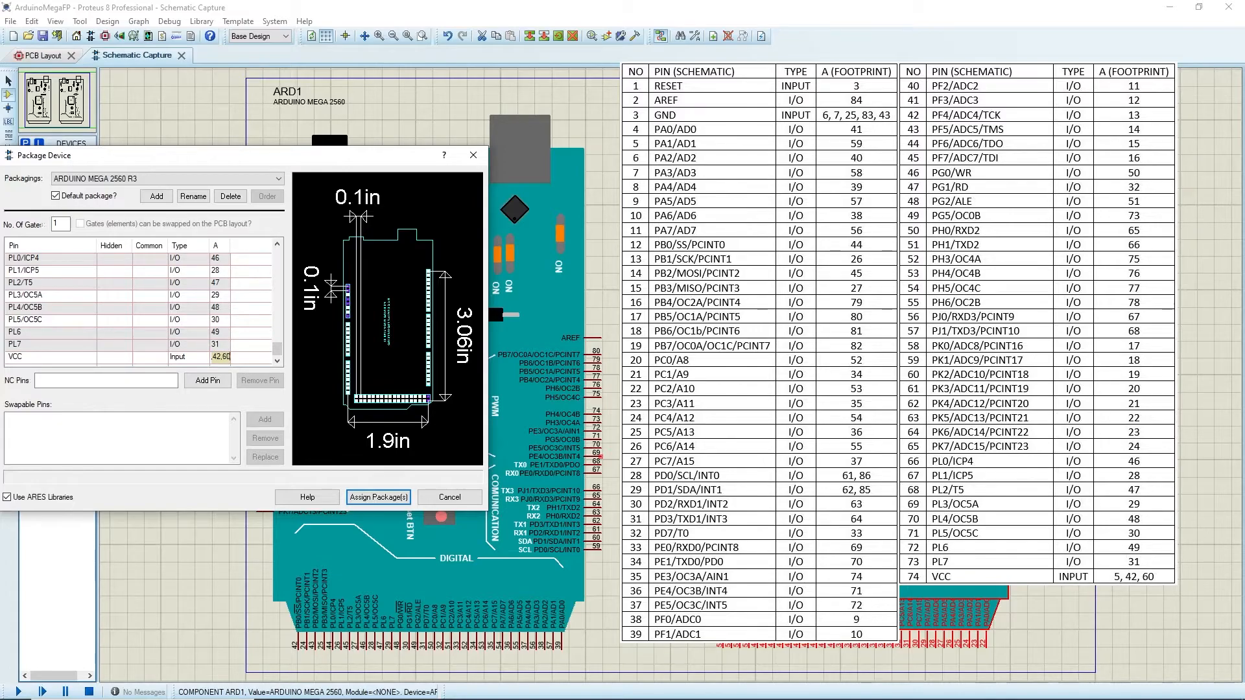
key(Tab)
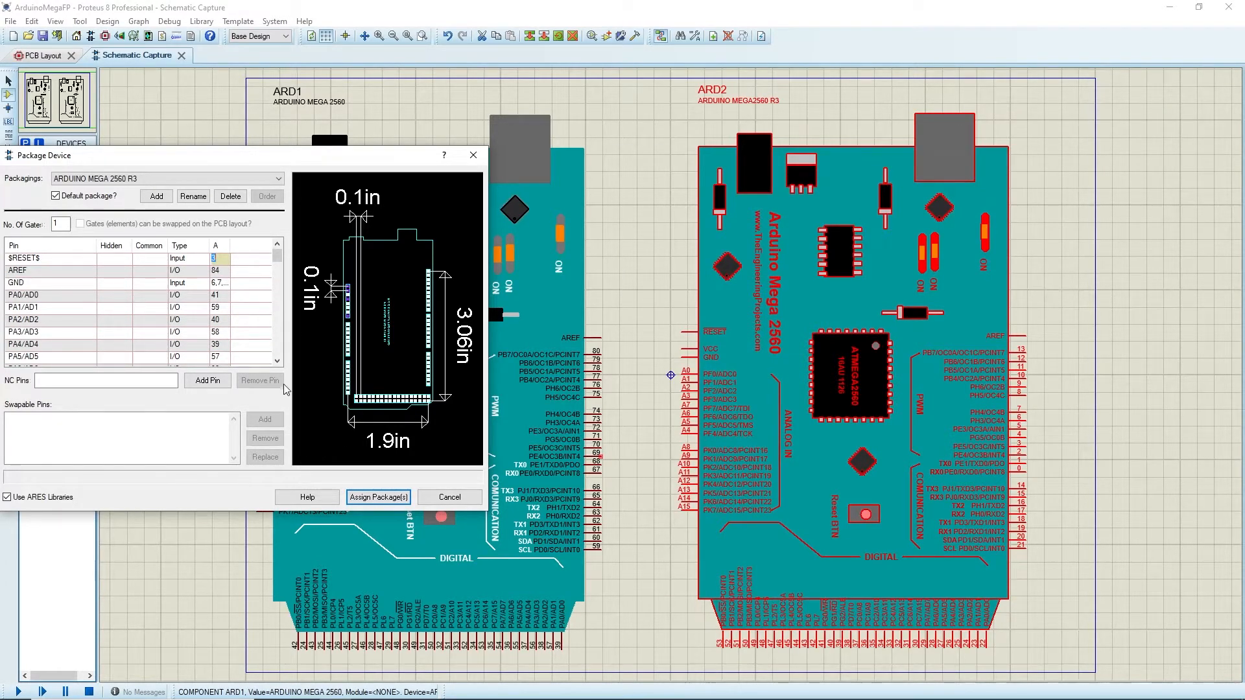
- Save the R3 device packaging to the ArduinoMega2560TEP library, update the devices in the design, and deselect the component
click(362, 498)
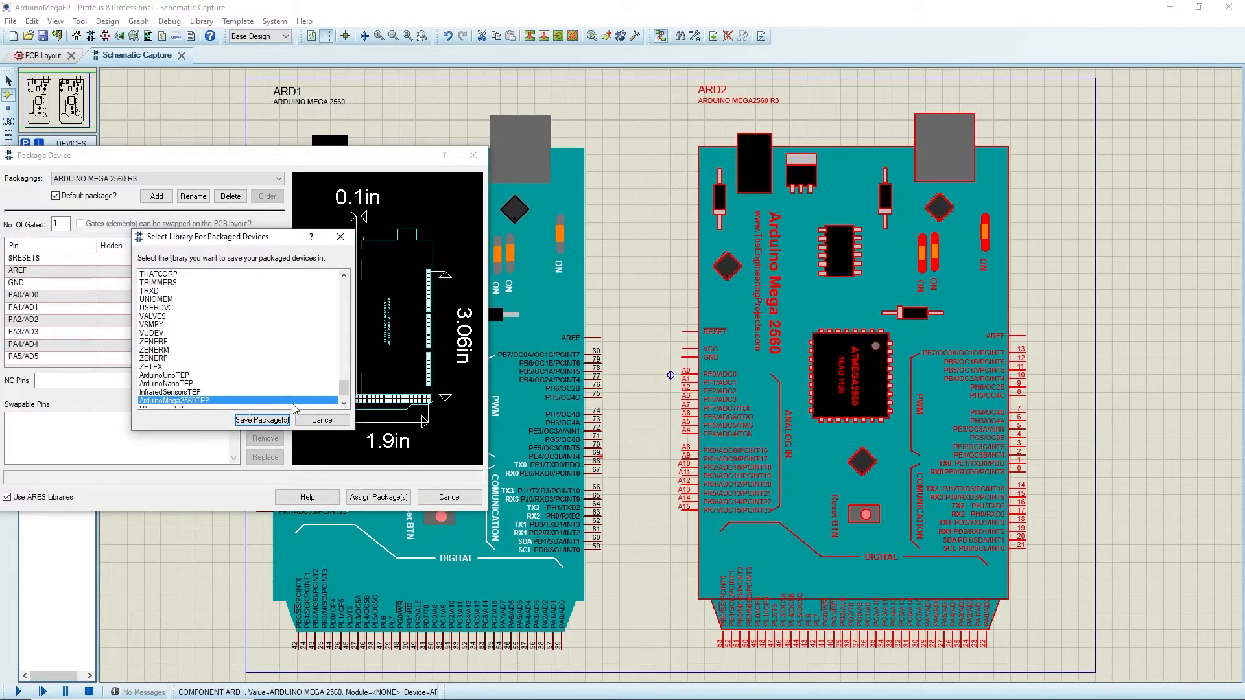
click(262, 420)
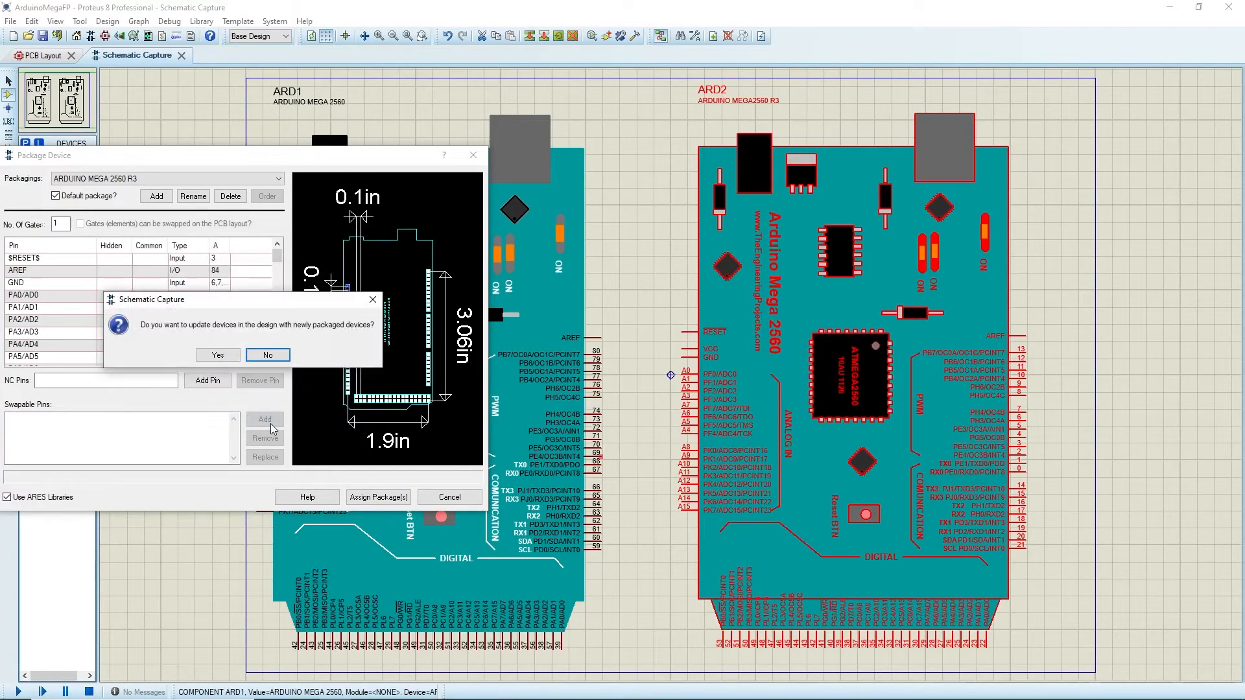
click(218, 355)
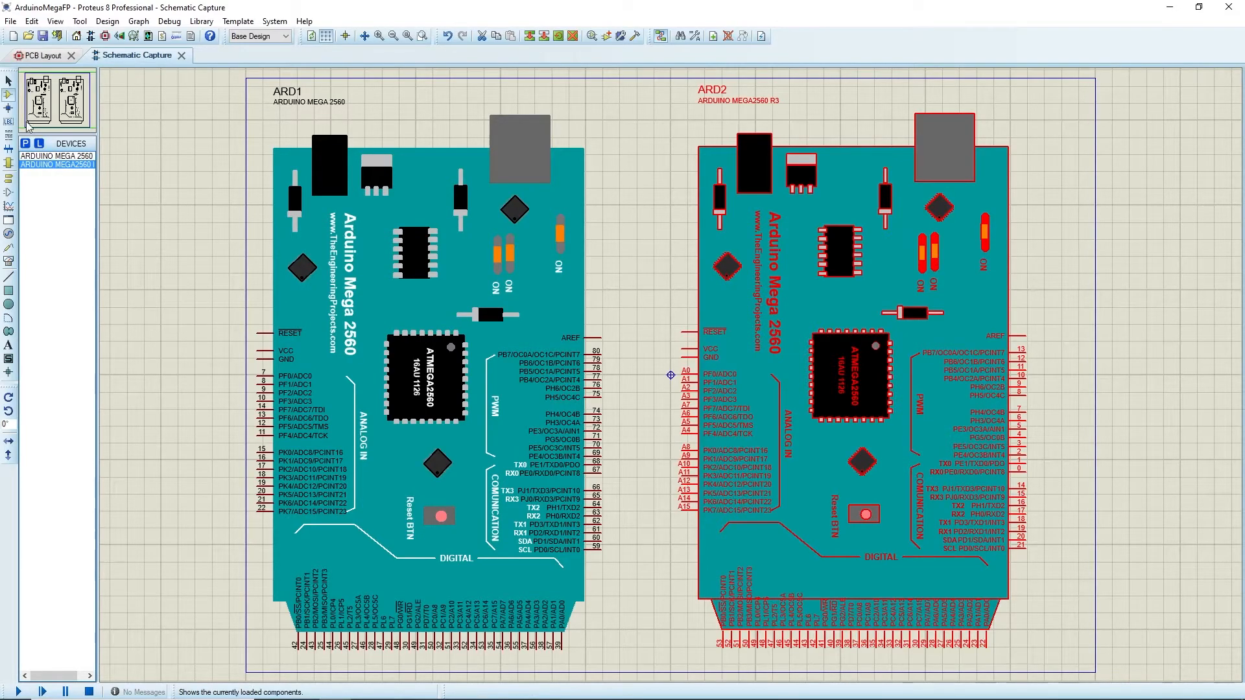
click(9, 82)
click(234, 233)
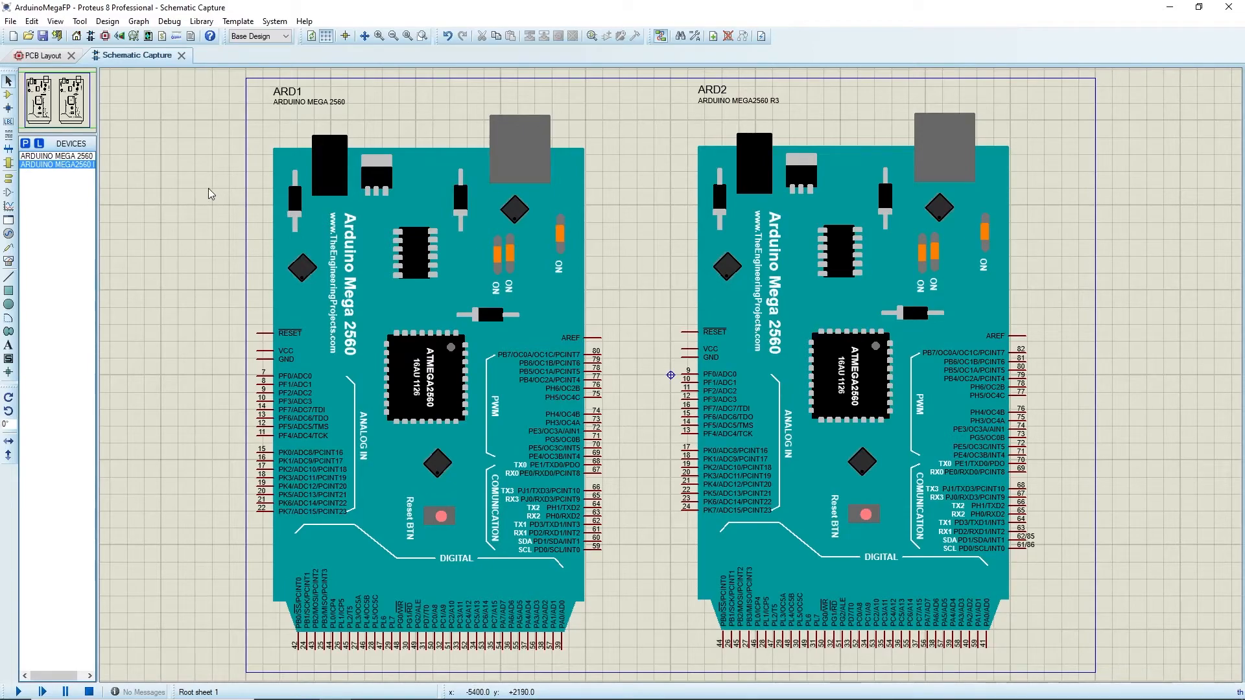
- Delete both hand-drawn Arduino Mega footprints from the PCB layout
click(43, 56)
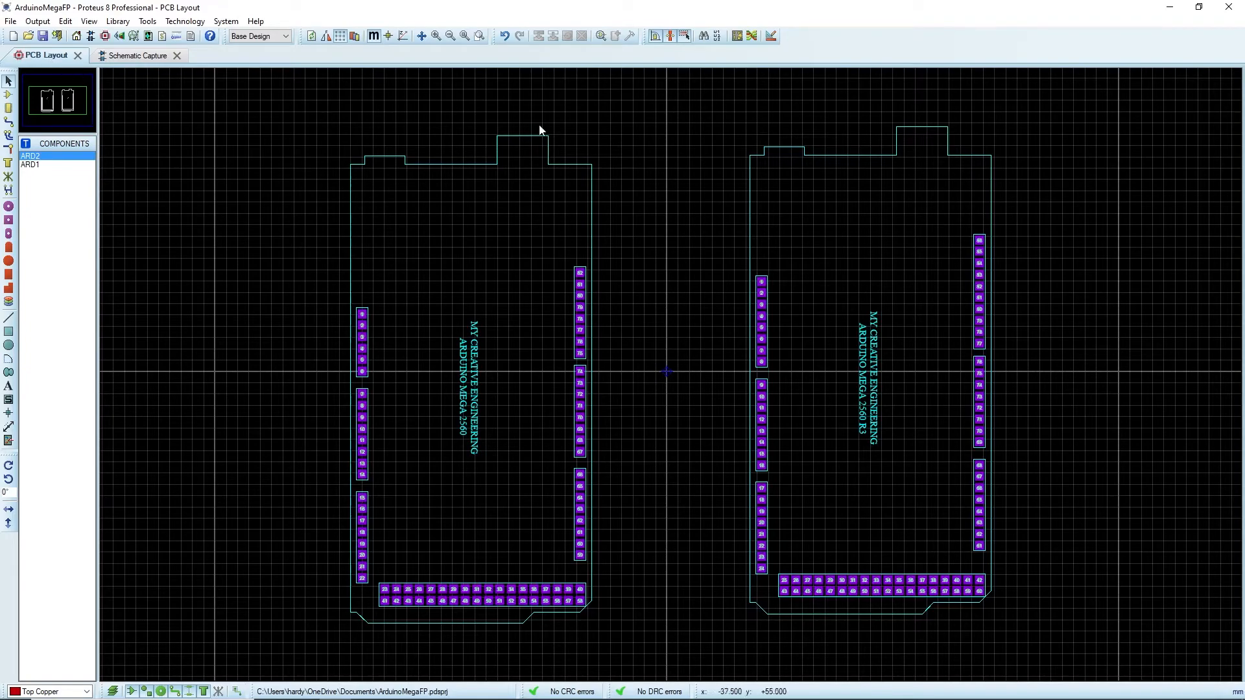
drag(1074, 100, 276, 639)
key(Delete)
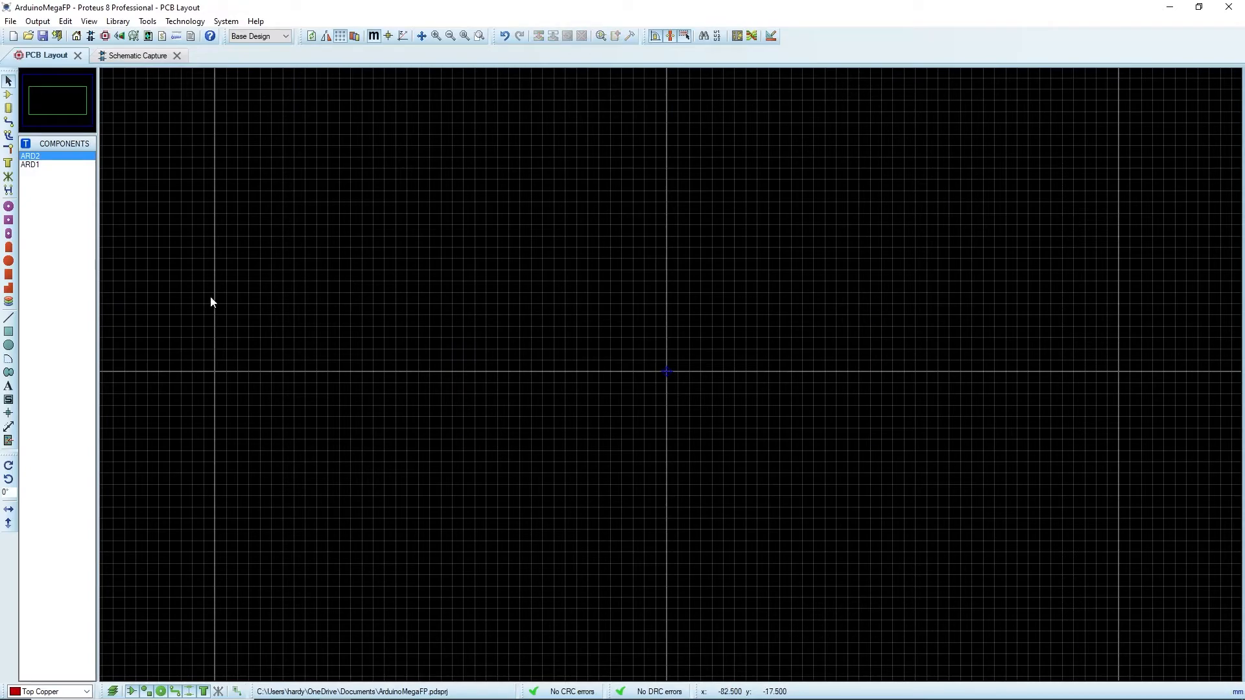
- Place components ARD1 and ARD2 side by side on the PCB layout, with ARD1 left of the origin and ARD2 right of it
click(8, 94)
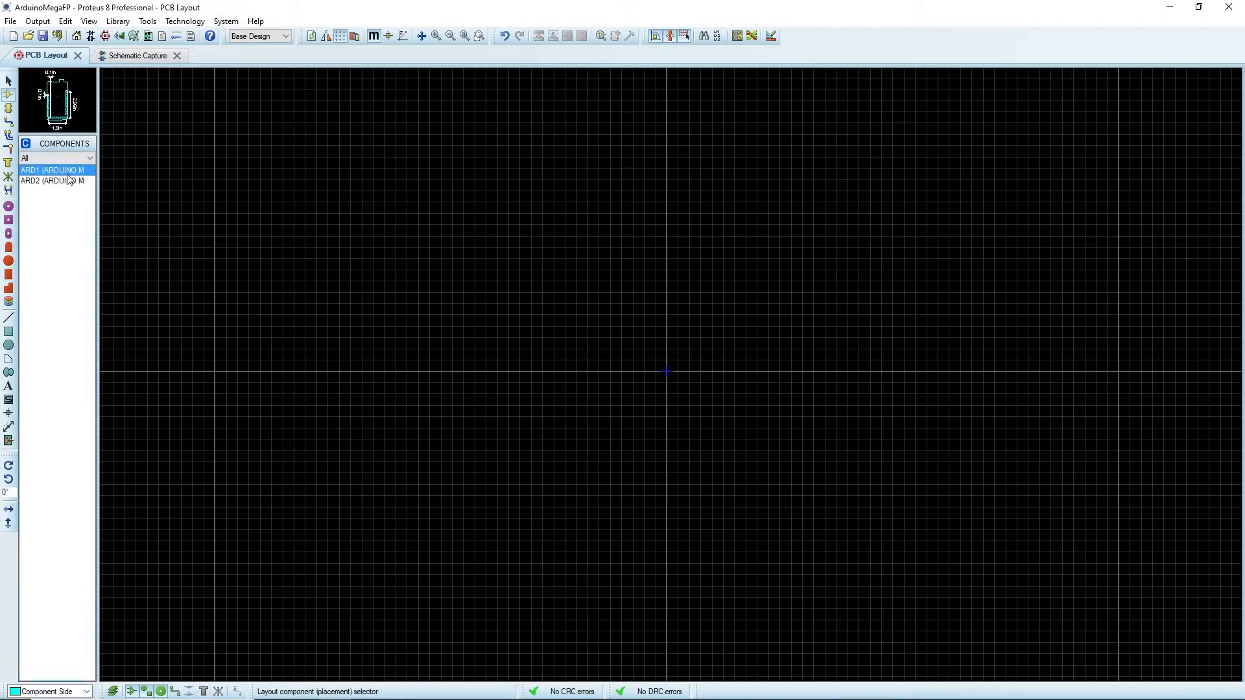
click(69, 213)
click(70, 171)
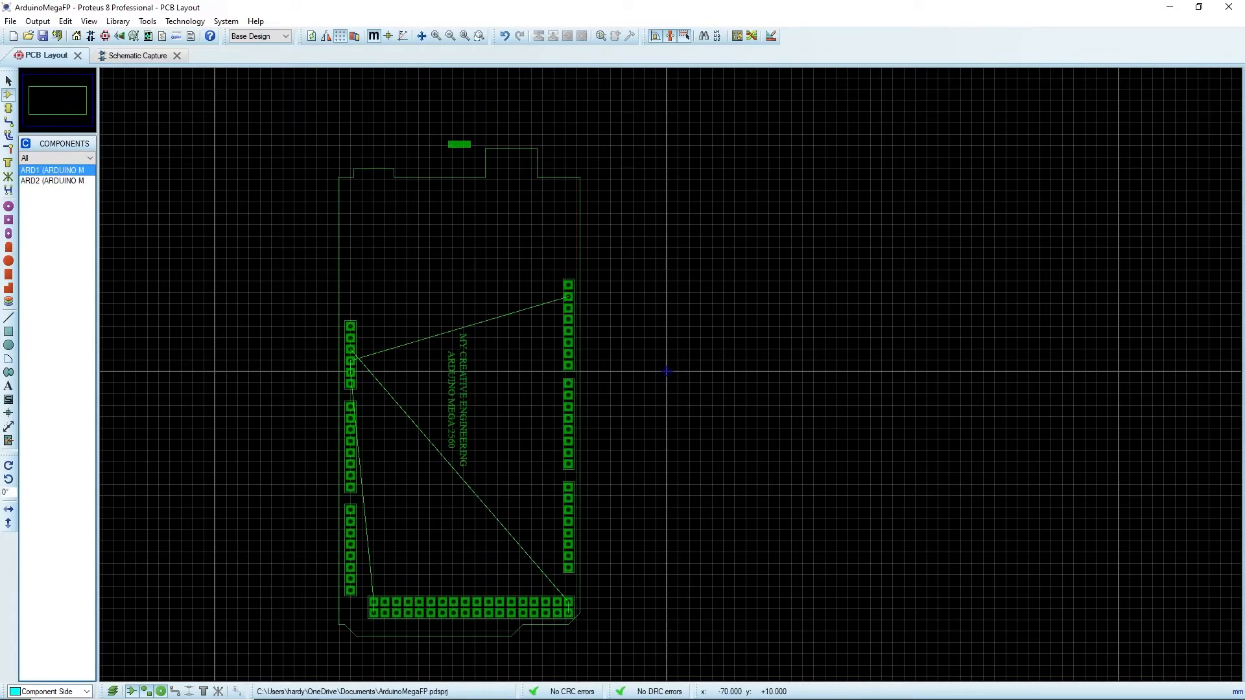
click(362, 327)
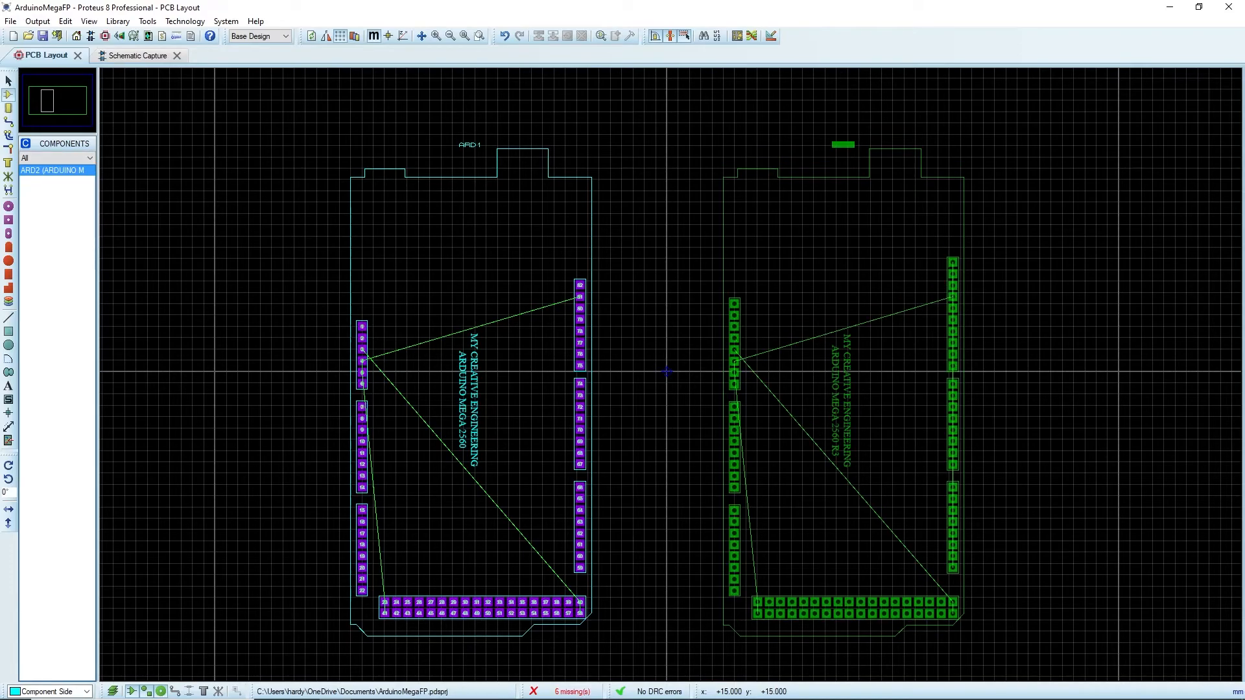
click(739, 309)
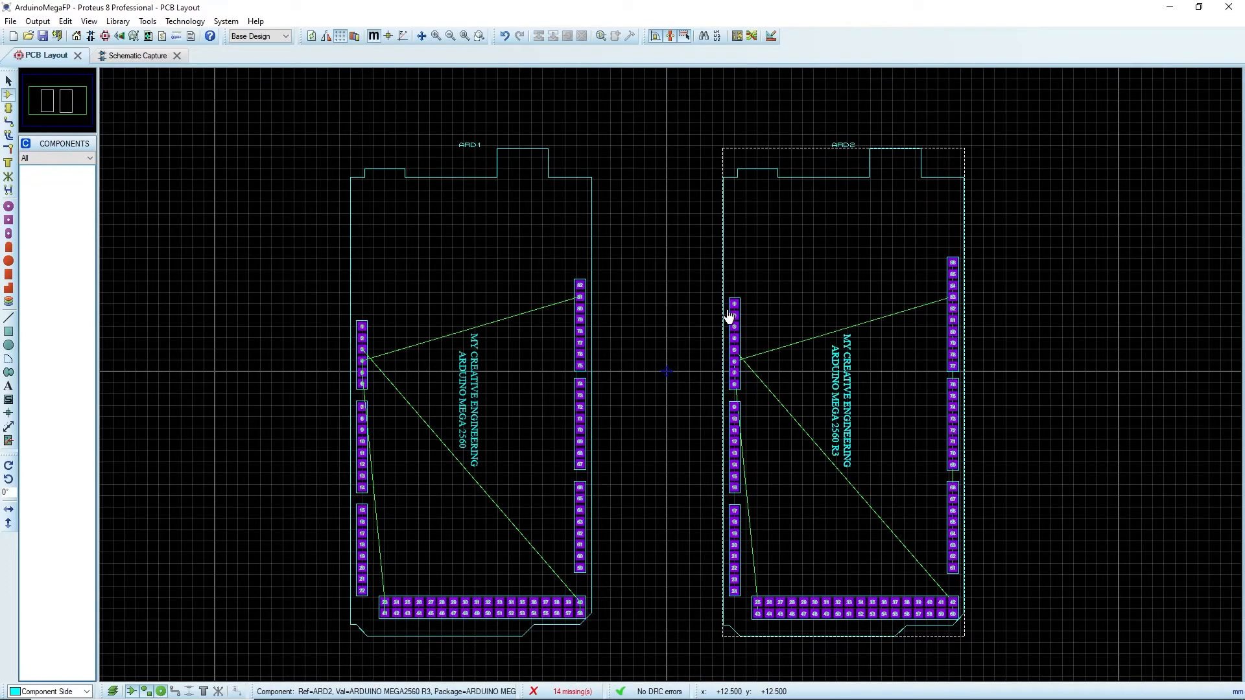